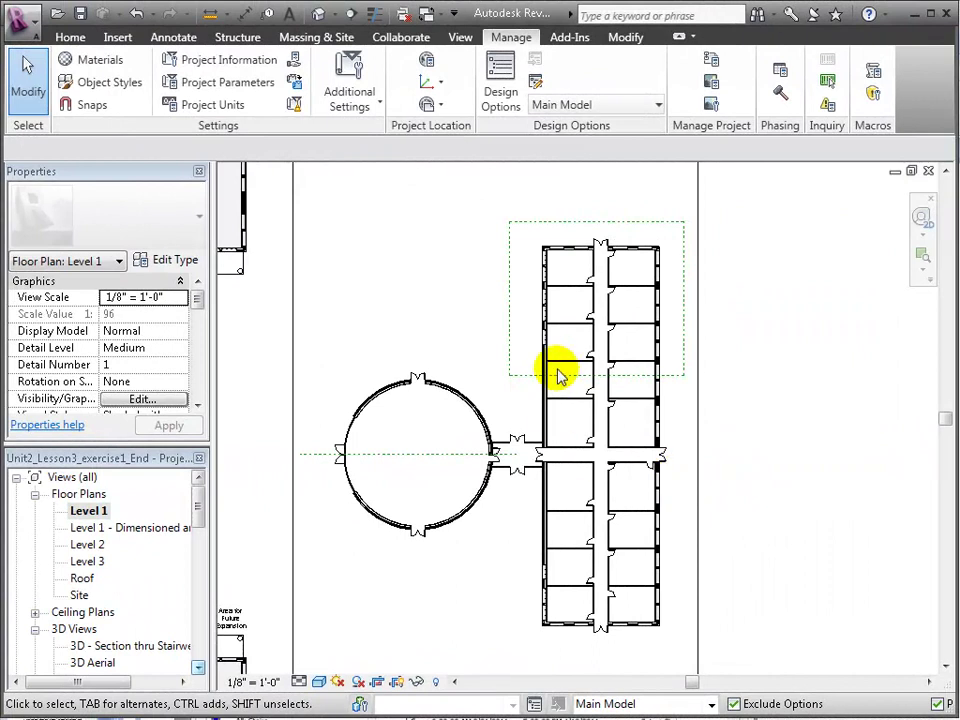
# Step: Zoom and pan the Level 1 plan onto the two furnished right-wing offices
pyautogui.scroll(4, 681, 540)
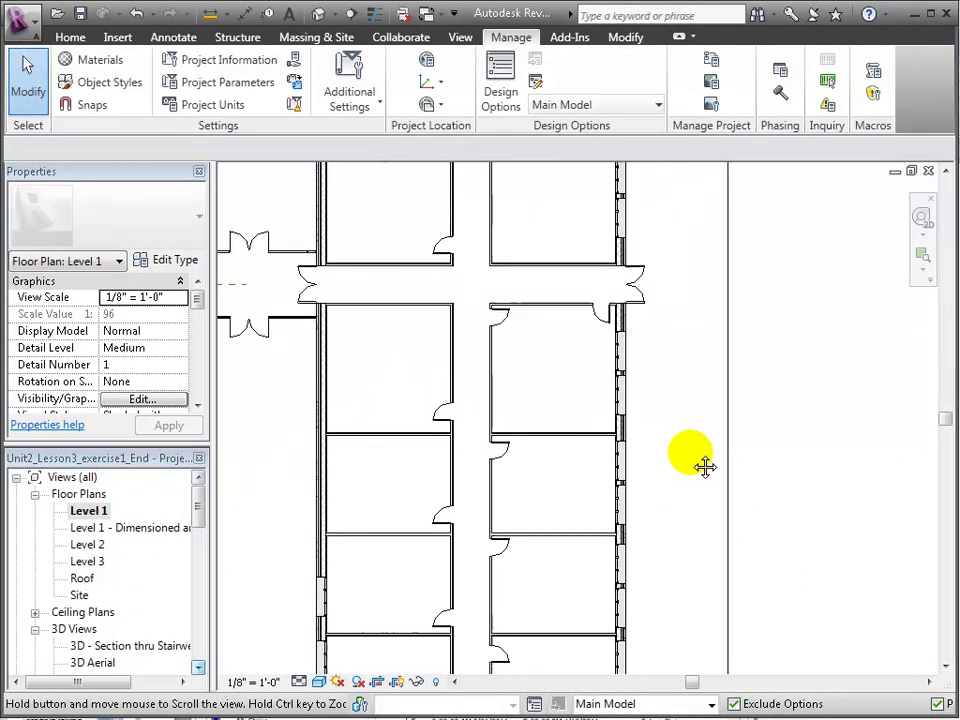
pyautogui.moveTo(699, 514); pyautogui.dragTo(688, 427, button='middle')
pyautogui.press('z')
pyautogui.press('r')
pyautogui.moveTo(458, 196); pyautogui.dragTo(660, 485)
pyautogui.moveTo(660, 485); pyautogui.dragTo(618, 482, button='middle')
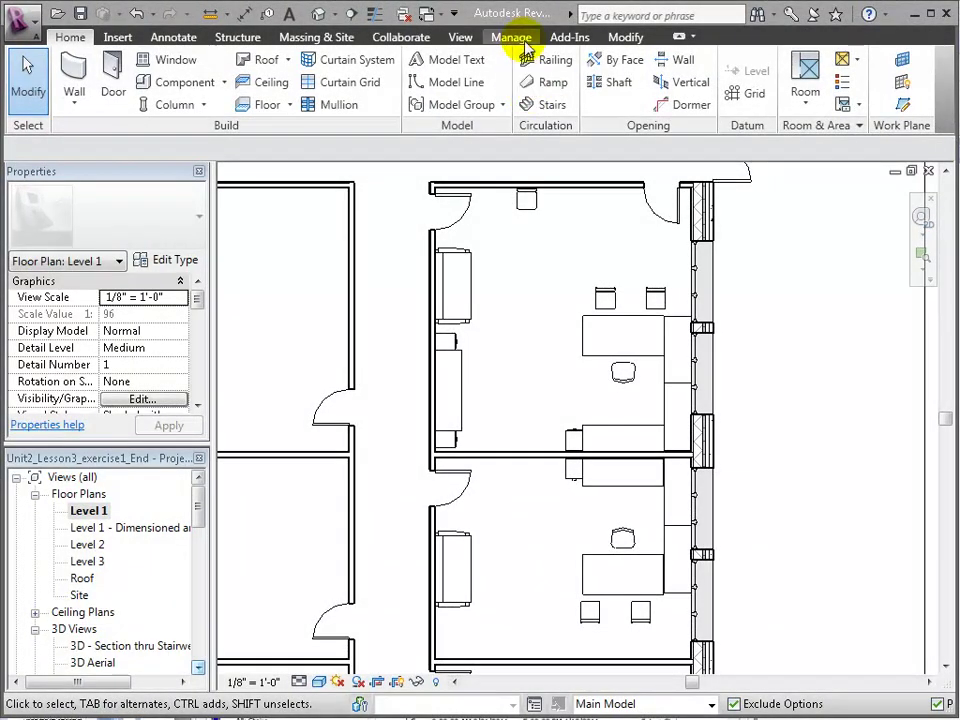
pyautogui.click(530, 42)
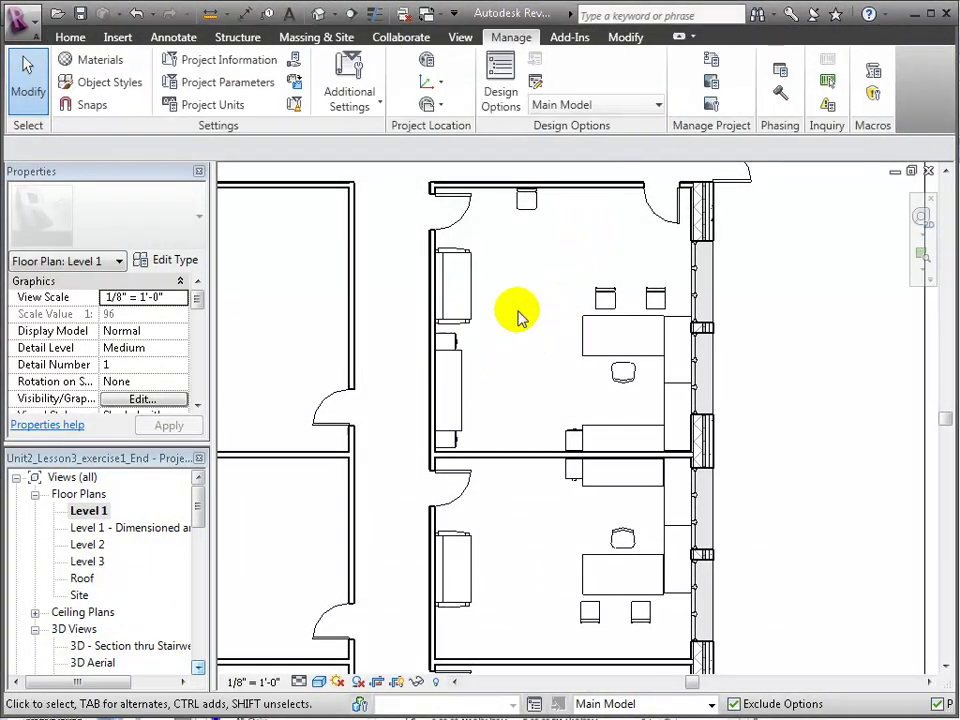
# Step: Create a new design option set and rename it 'Reception Offices'
pyautogui.click(505, 105)
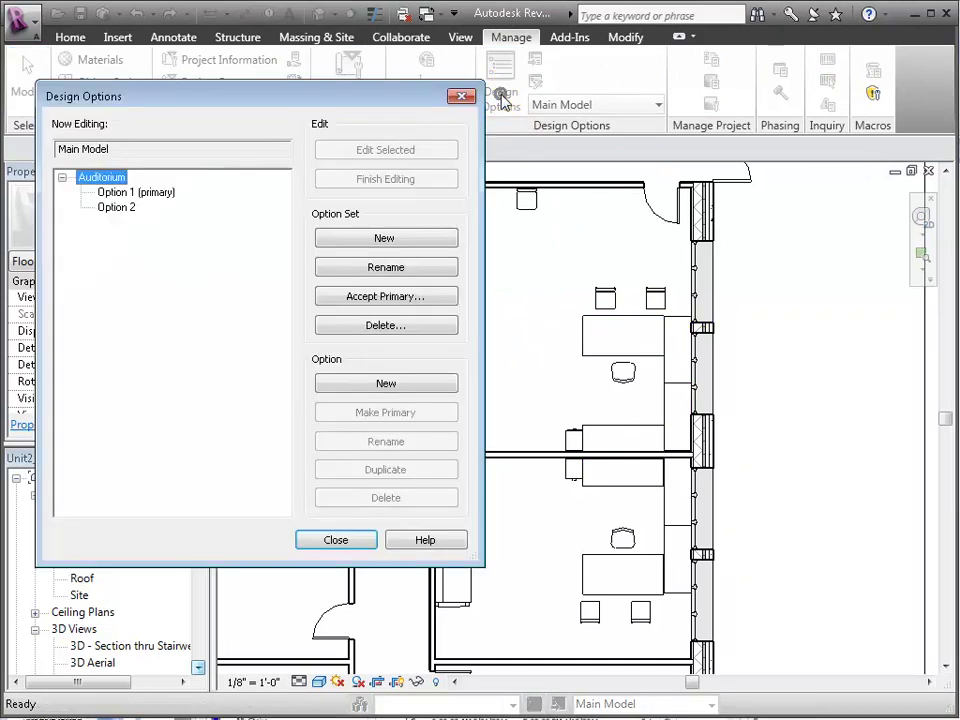
pyautogui.click(378, 240)
pyautogui.click(104, 222)
pyautogui.click(389, 270)
pyautogui.write('Reception Off')
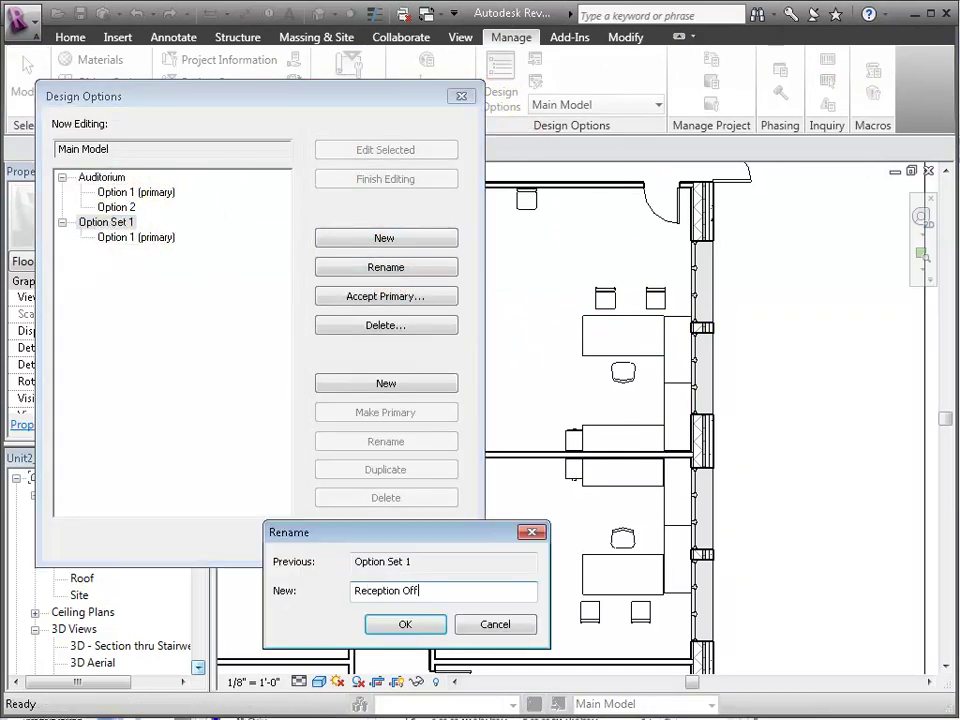
pyautogui.write('ices')
pyautogui.press('Return')
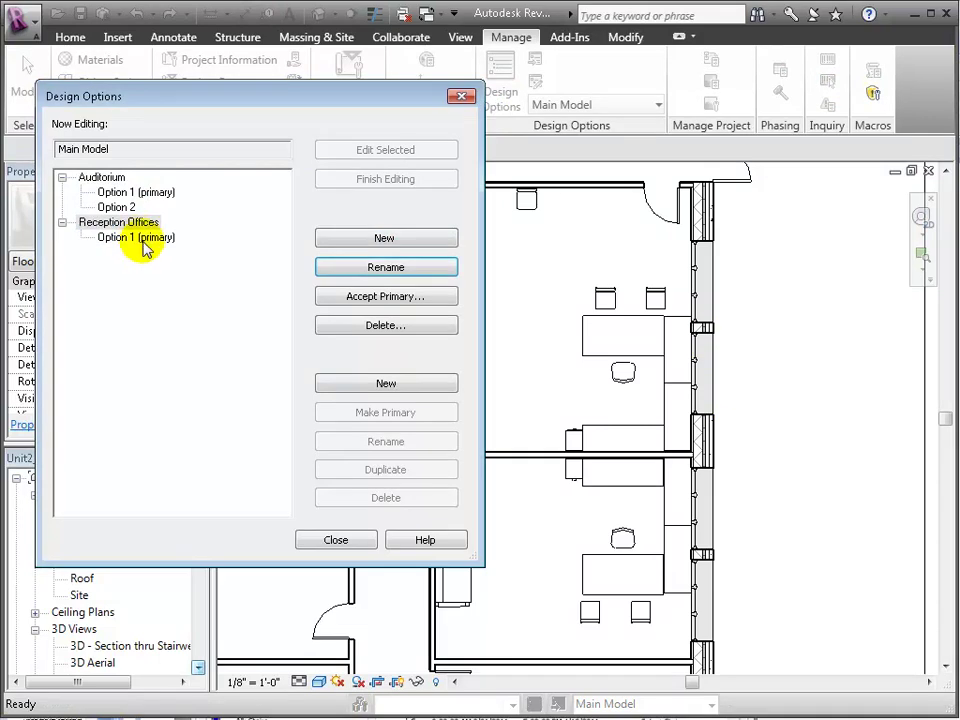
# Step: Add Option 2 alongside the primary Option 1 in Reception Offices
pyautogui.click(138, 238)
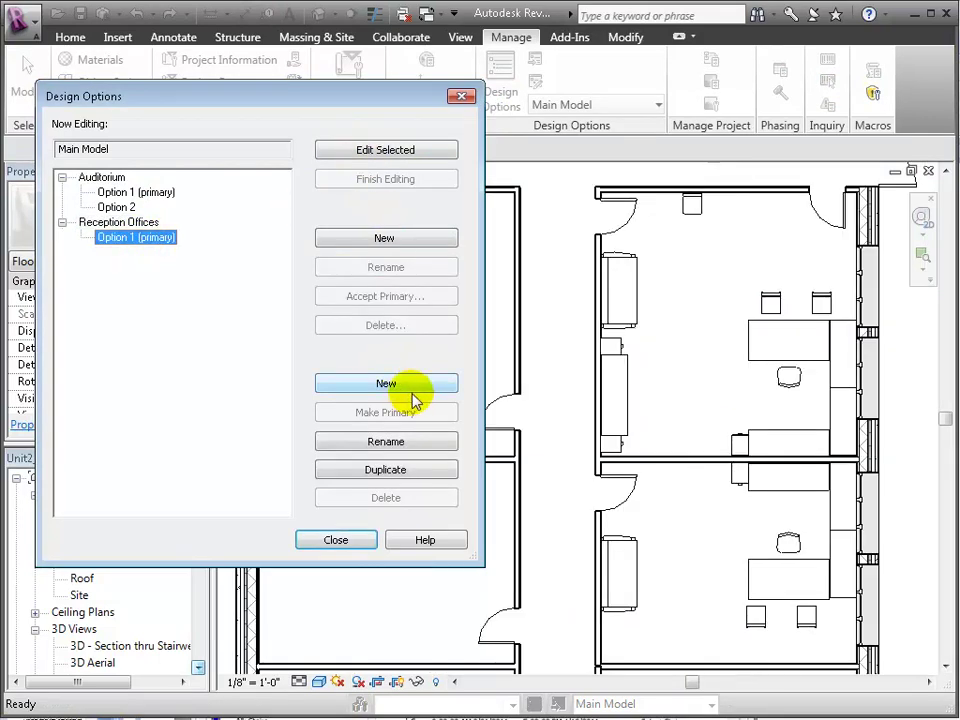
pyautogui.click(386, 385)
pyautogui.click(133, 254)
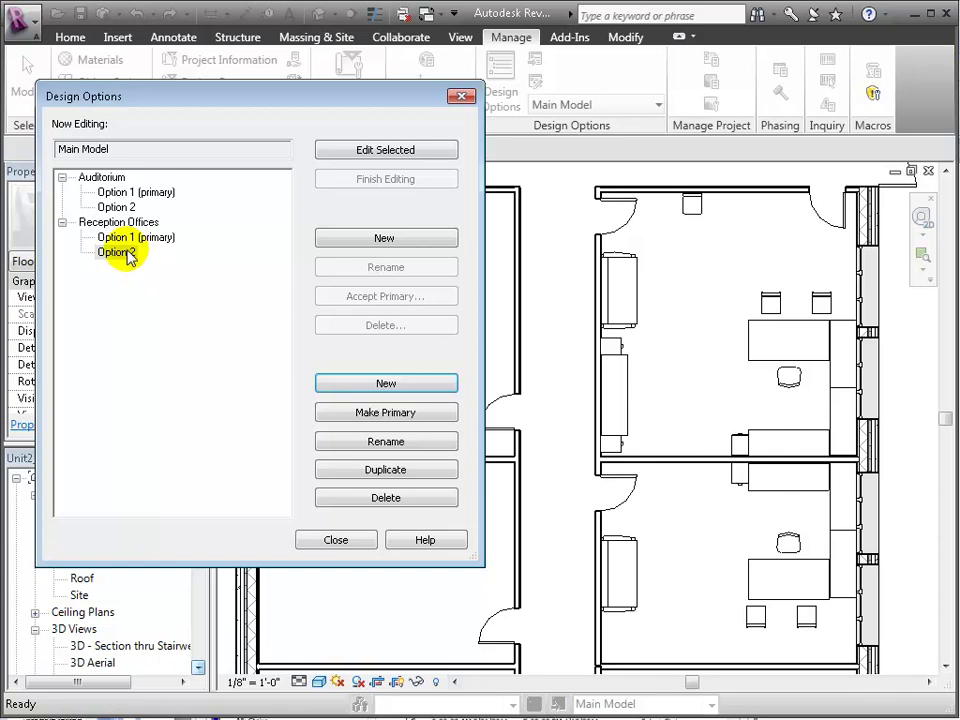
pyautogui.click(338, 542)
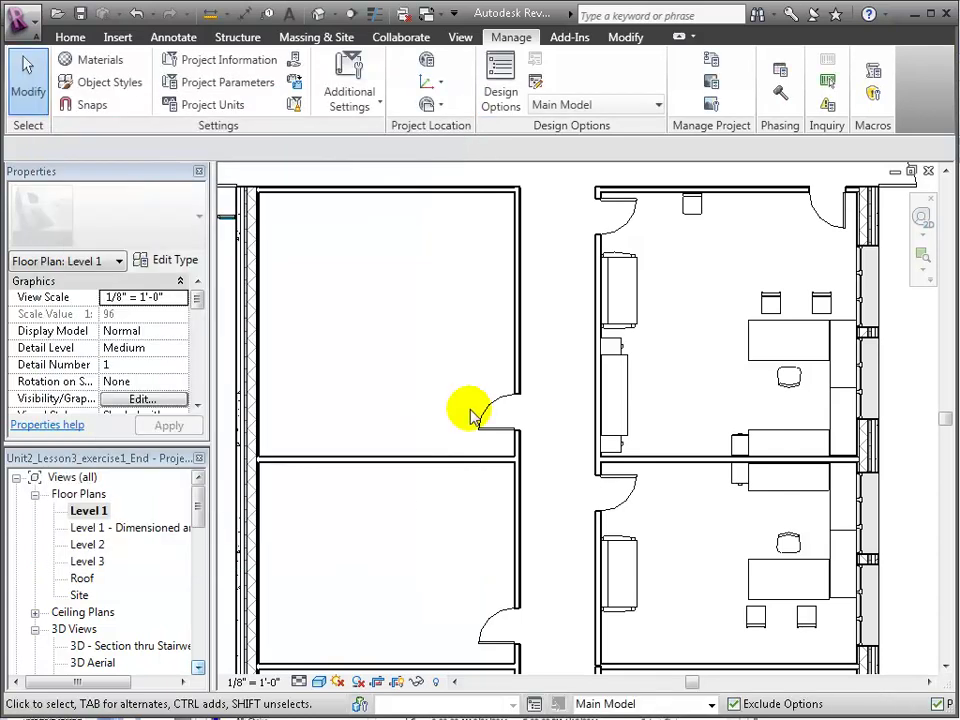
# Step: Add the right offices' walls and furniture, minus the bottom wall, to Reception Offices
pyautogui.moveTo(556, 175); pyautogui.dragTo(853, 664)
pyautogui.keyDown('shift'); pyautogui.click(778, 662); pyautogui.keyUp('shift')
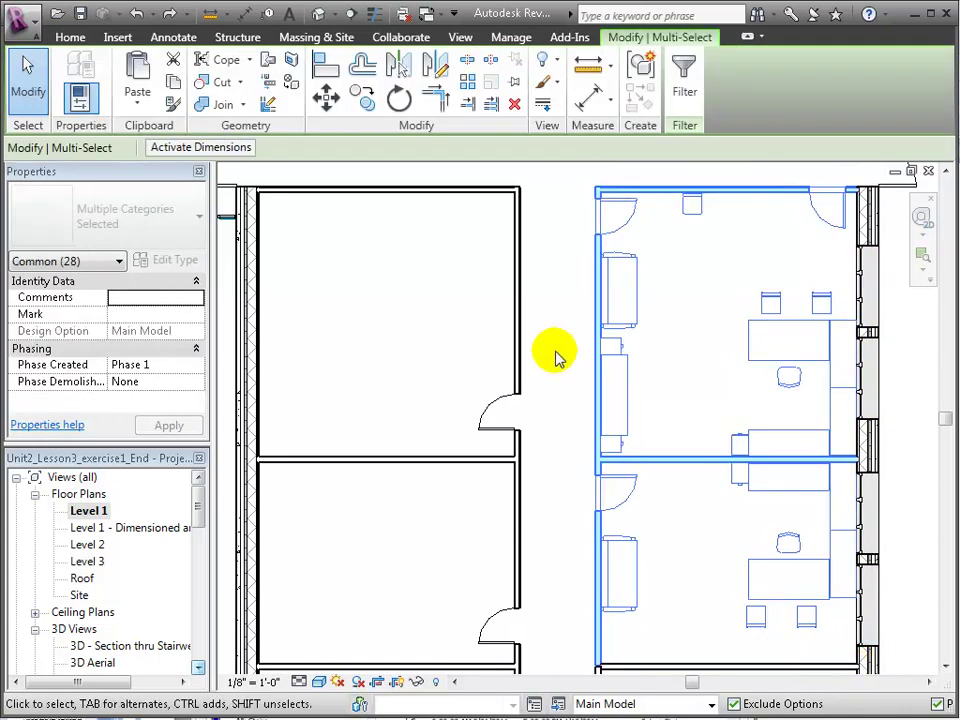
pyautogui.click(510, 38)
pyautogui.click(533, 66)
pyautogui.click(471, 232)
pyautogui.click(455, 260)
pyautogui.click(340, 462)
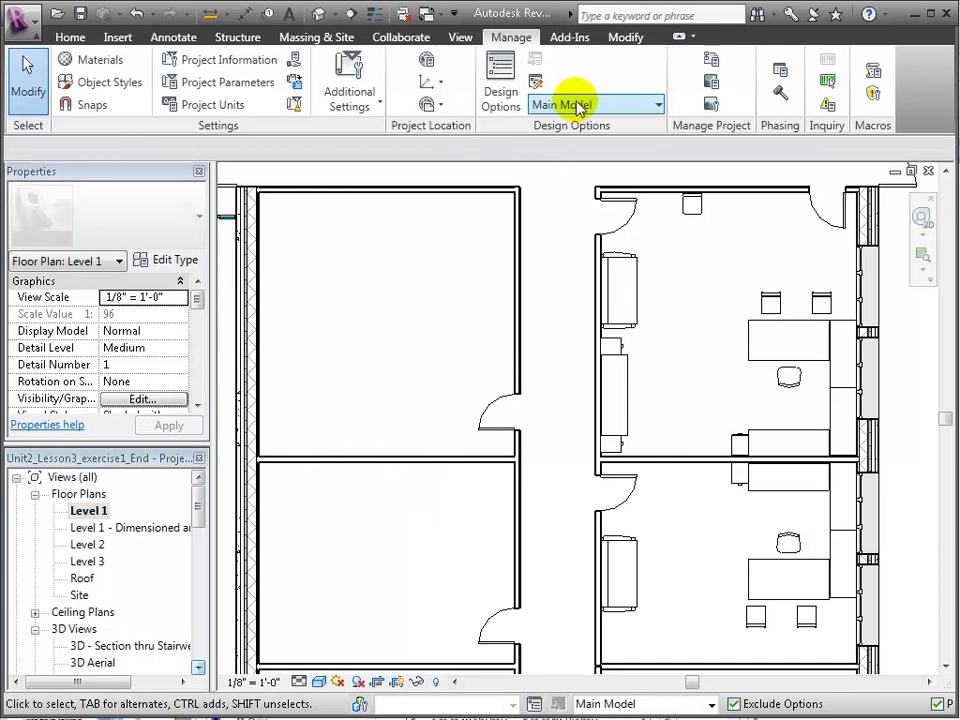
# Step: Make Reception Offices Option 2 the active design option for editing
pyautogui.click(584, 108)
pyautogui.click(579, 217)
pyautogui.click(600, 106)
pyautogui.click(585, 239)
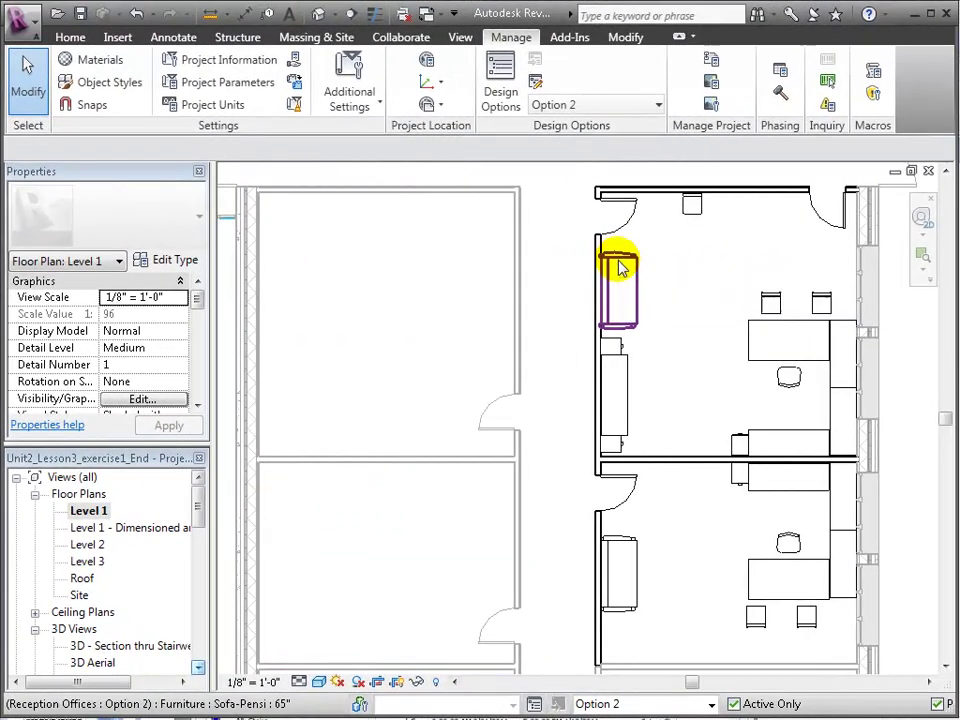
# Step: Delete the wall between the offices and rotate the upper desk group 90°
pyautogui.click(690, 460)
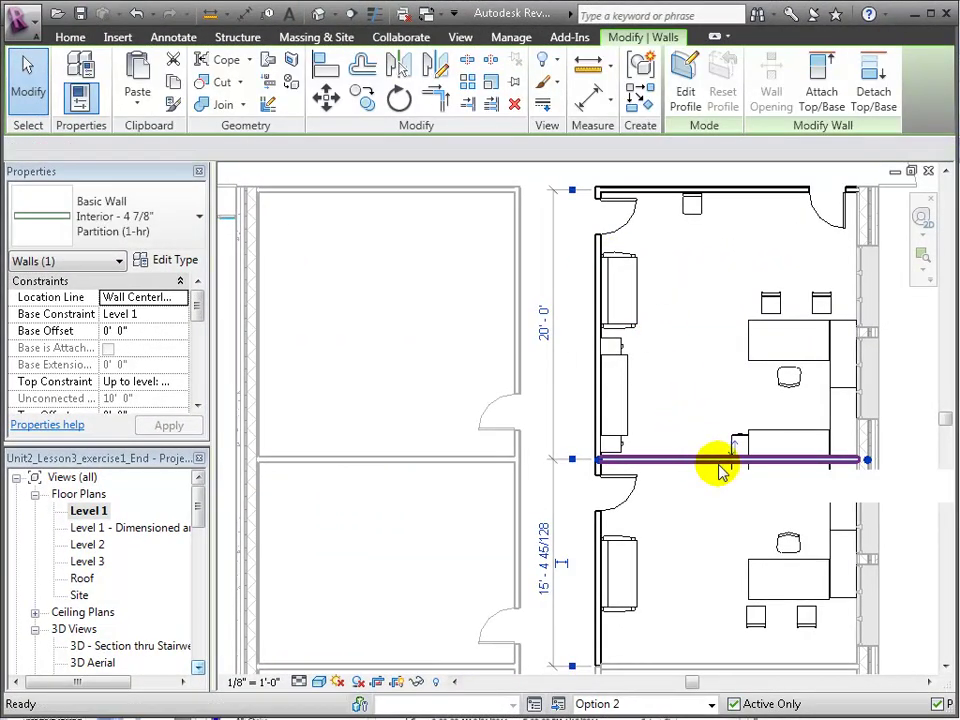
pyautogui.press('Delete')
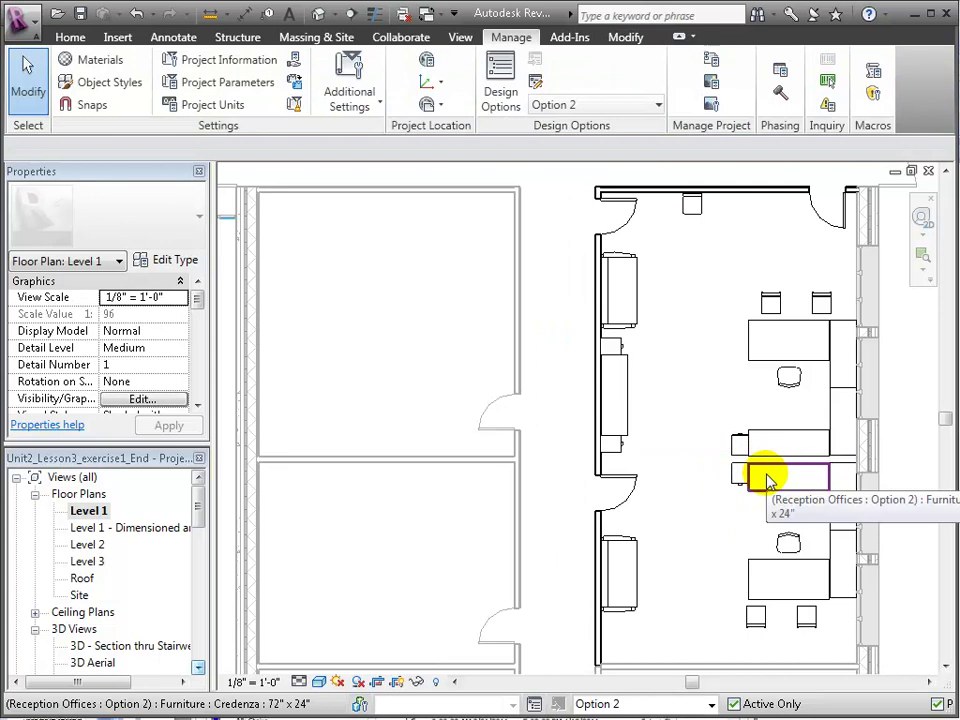
pyautogui.moveTo(695, 252); pyautogui.dragTo(862, 457)
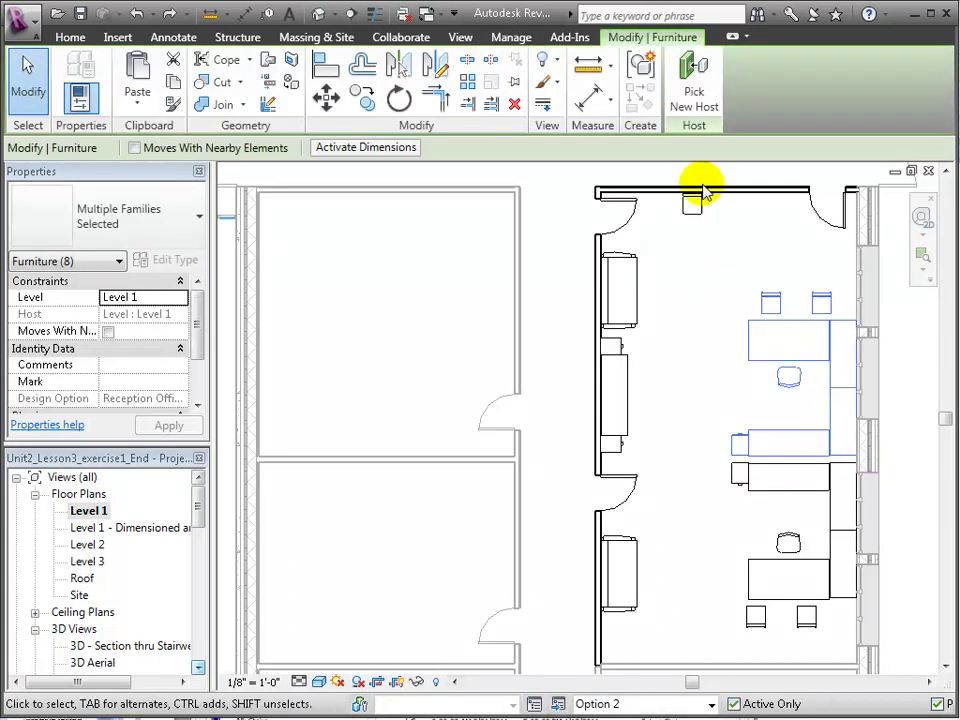
pyautogui.click(397, 97)
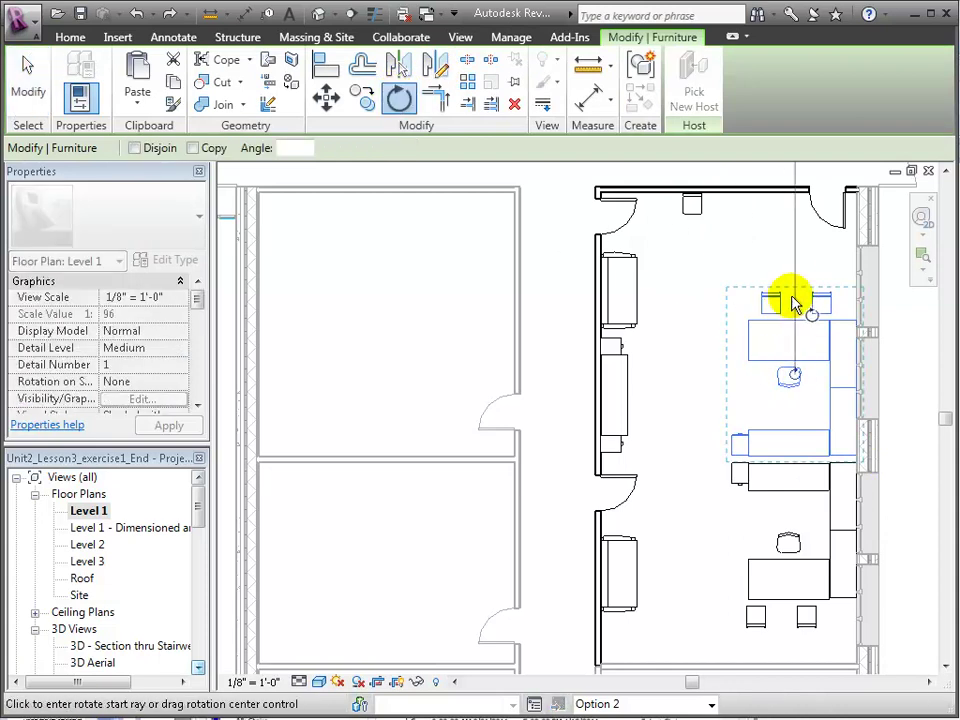
pyautogui.click(793, 300)
pyautogui.click(714, 375)
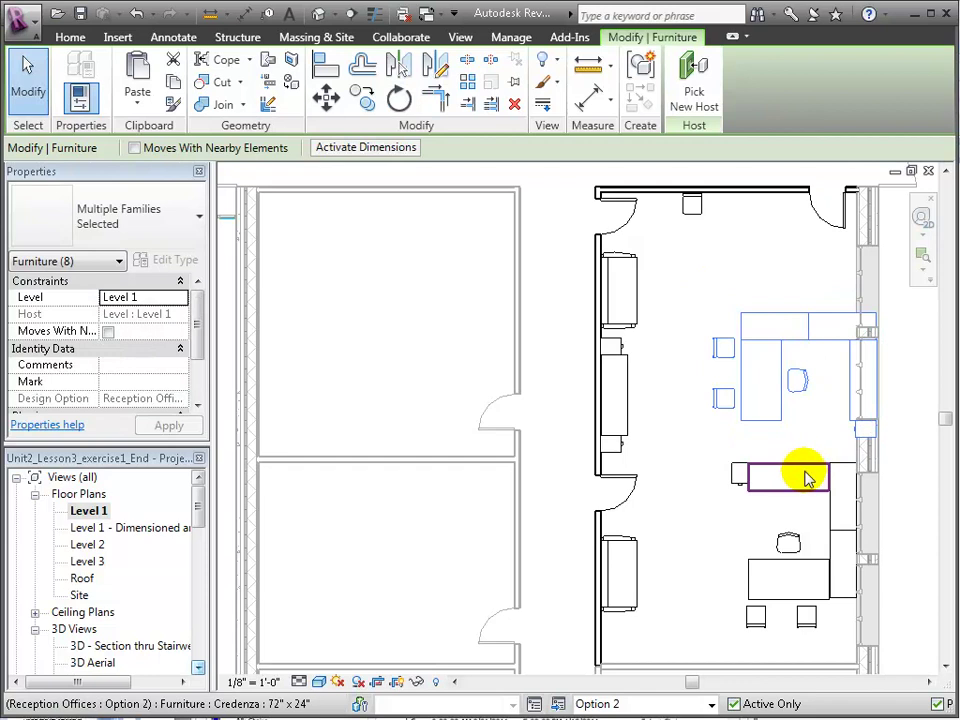
# Step: Rotate the lower office's desk group 90°
pyautogui.moveTo(686, 433); pyautogui.dragTo(860, 645)
pyautogui.click(398, 97)
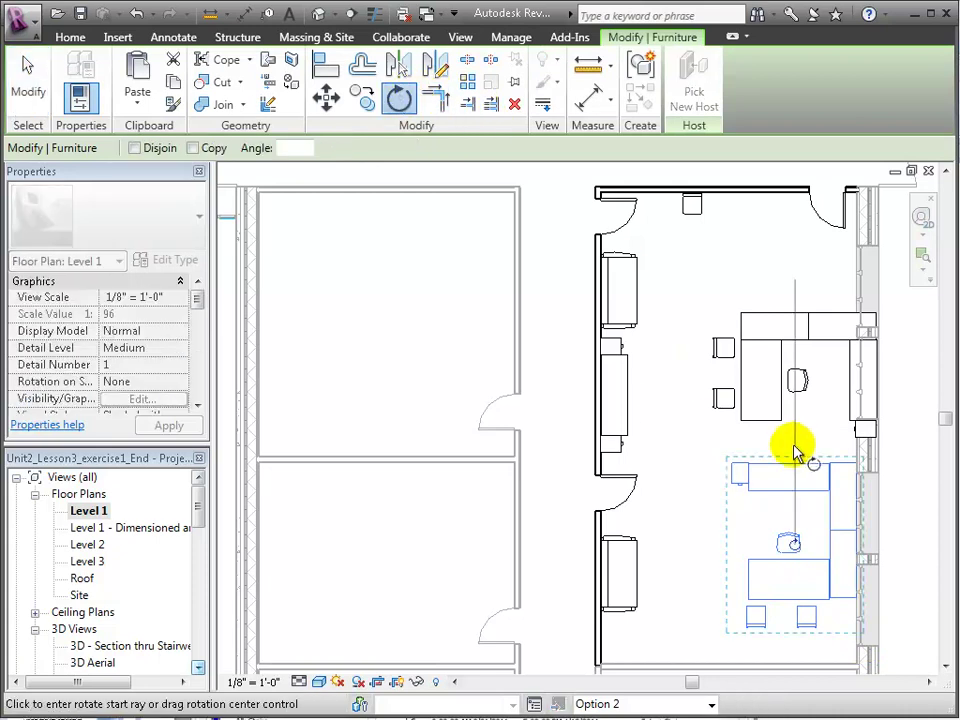
pyautogui.click(795, 420)
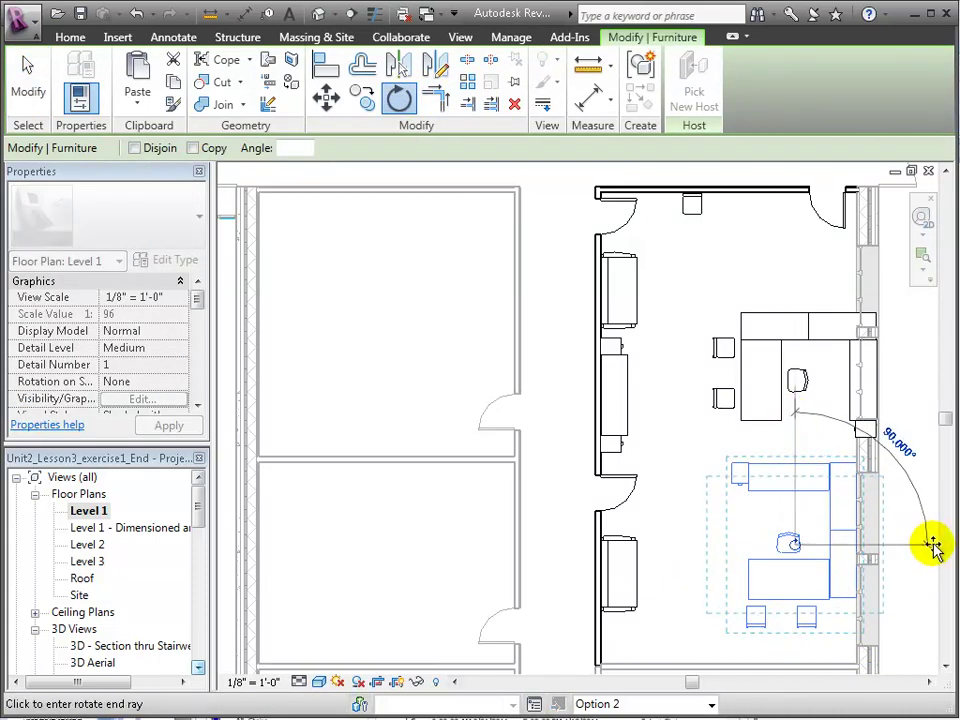
pyautogui.click(932, 543)
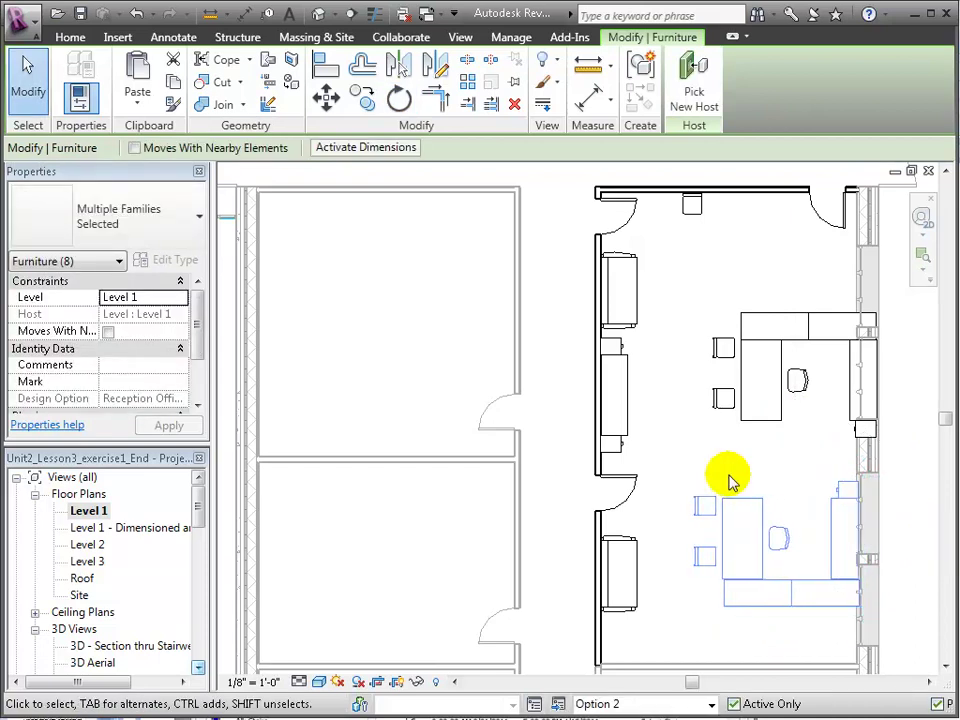
pyautogui.click(714, 300)
# Step: Nudge the upper desk group slightly to the left
pyautogui.moveTo(692, 260); pyautogui.dragTo(876, 439)
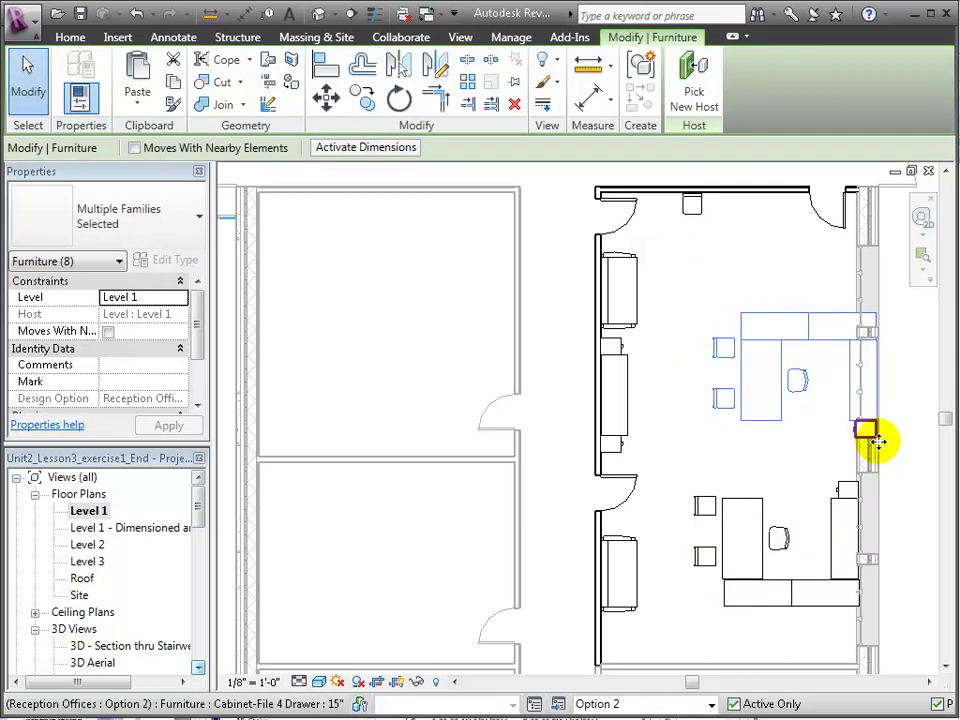
pyautogui.press('Left')
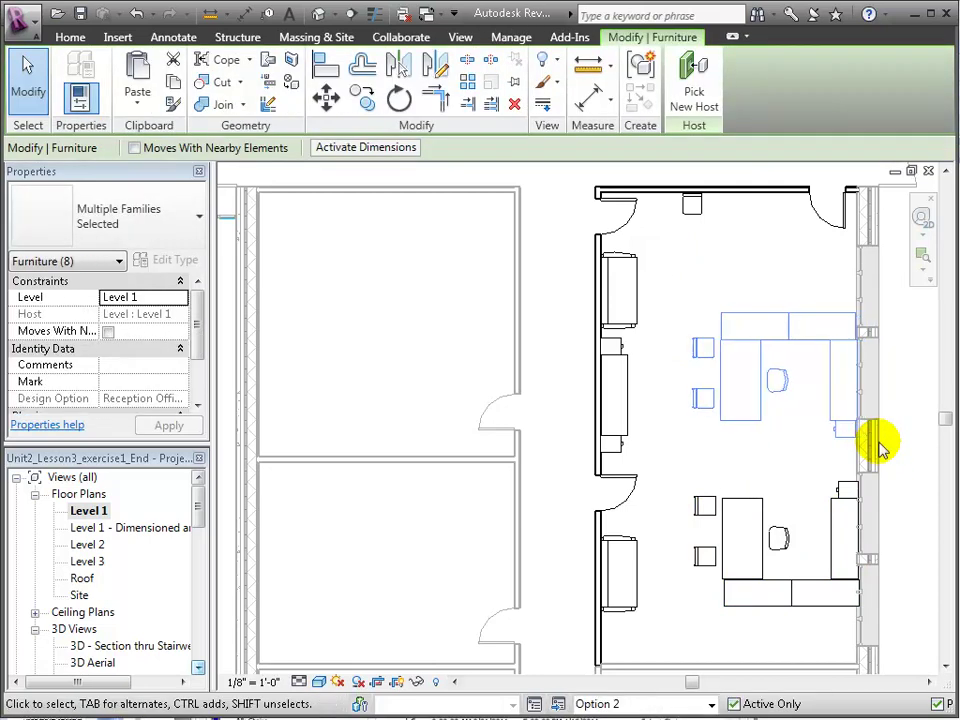
pyautogui.click(697, 480)
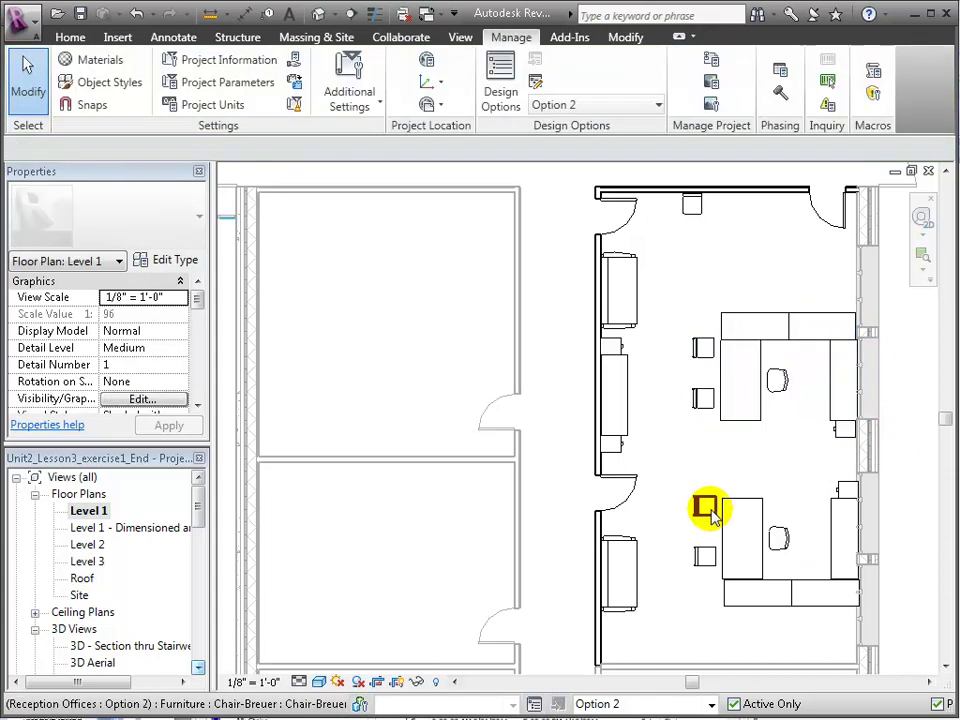
# Step: Try moving the credenza mid-room, then undo to keep it along the bottom wall
pyautogui.moveTo(773, 605); pyautogui.dragTo(787, 462)
pyautogui.click(692, 272)
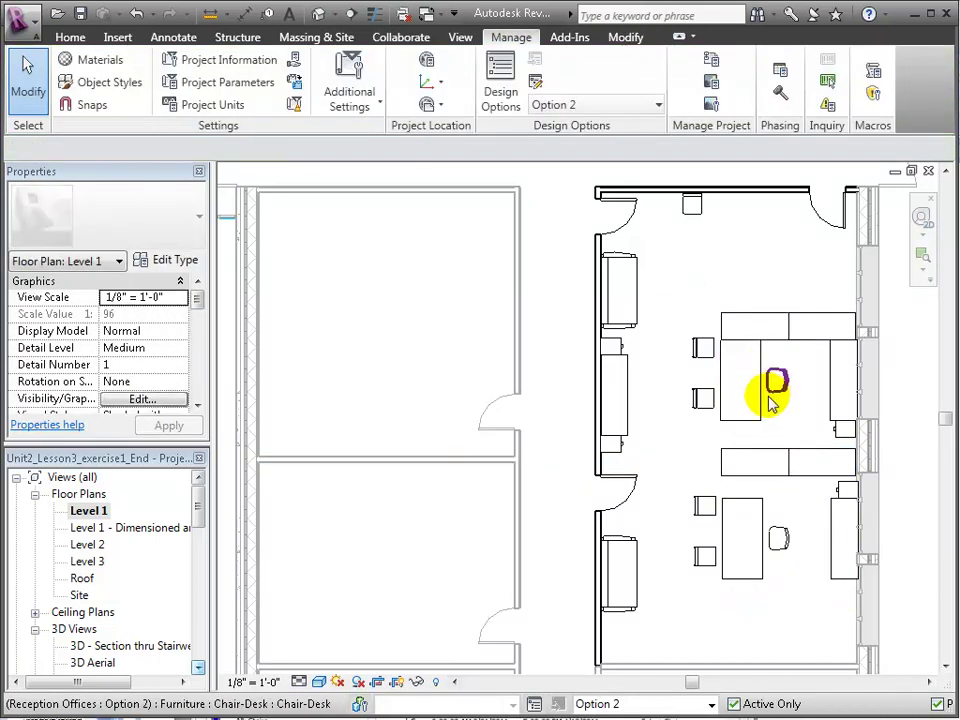
pyautogui.hotkey('ctrl', 'z')
pyautogui.click(797, 591)
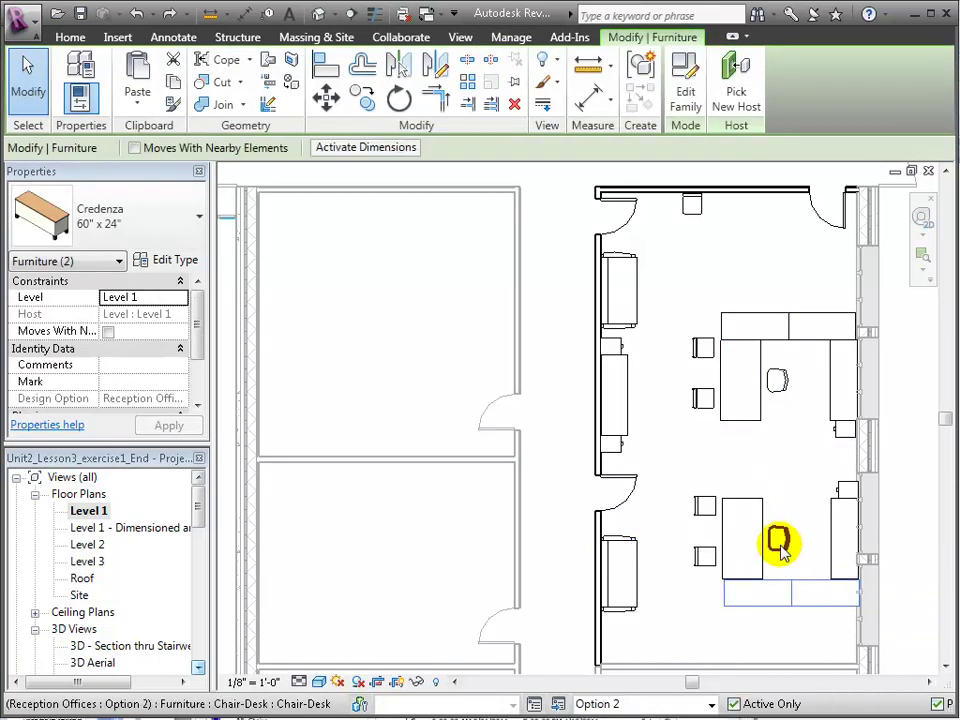
pyautogui.click(798, 500)
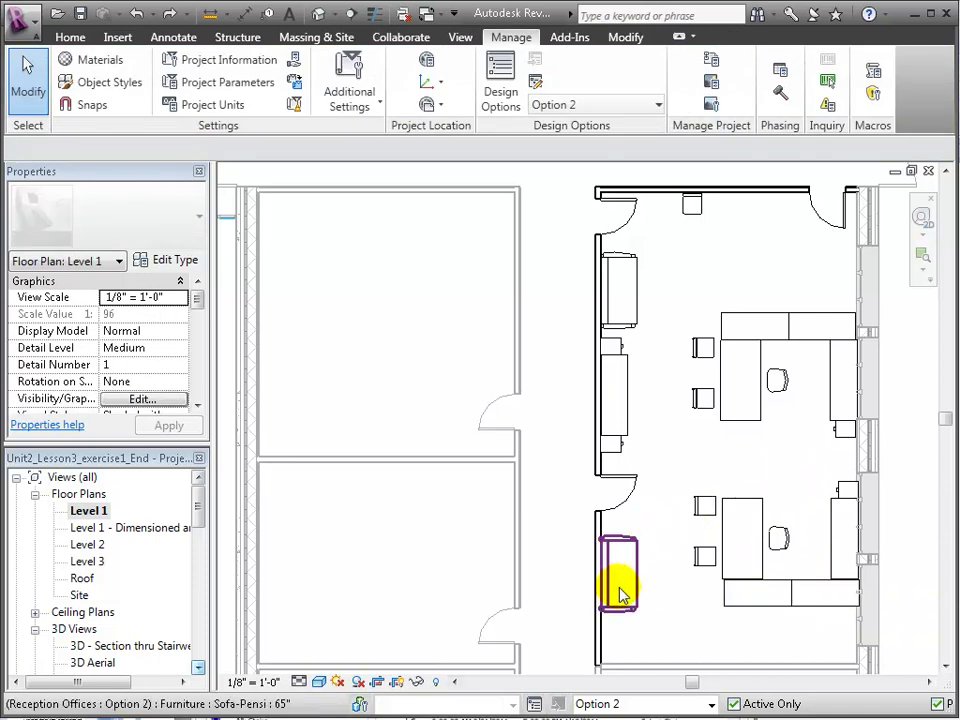
# Step: Turn the upper sofa horizontal and place it against the top wall
pyautogui.click(633, 295)
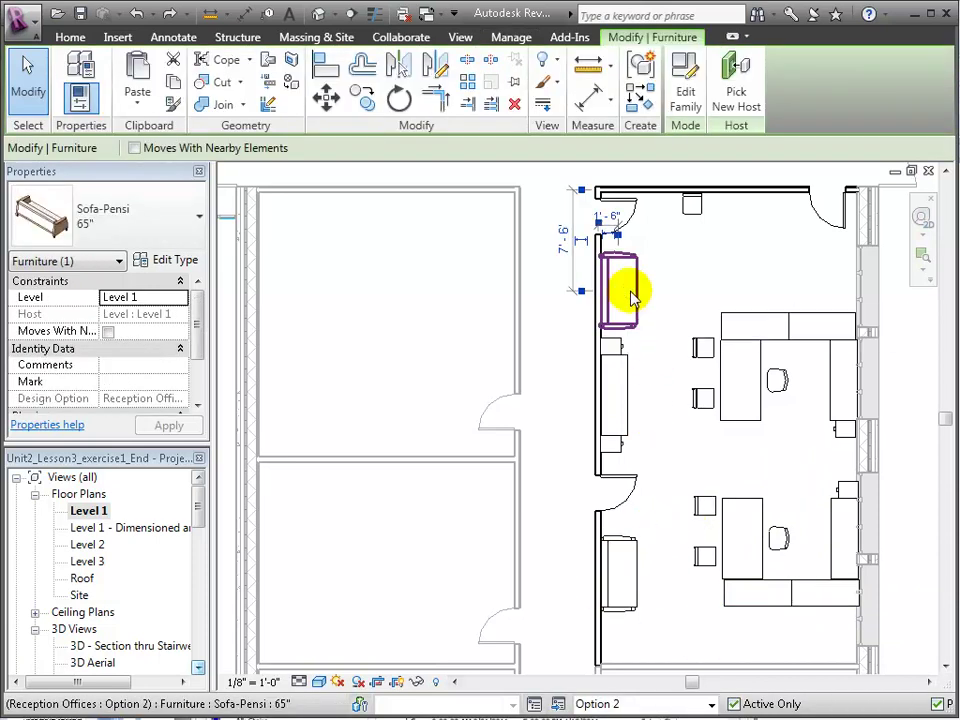
pyautogui.moveTo(633, 295); pyautogui.dragTo(758, 254)
pyautogui.press('space')
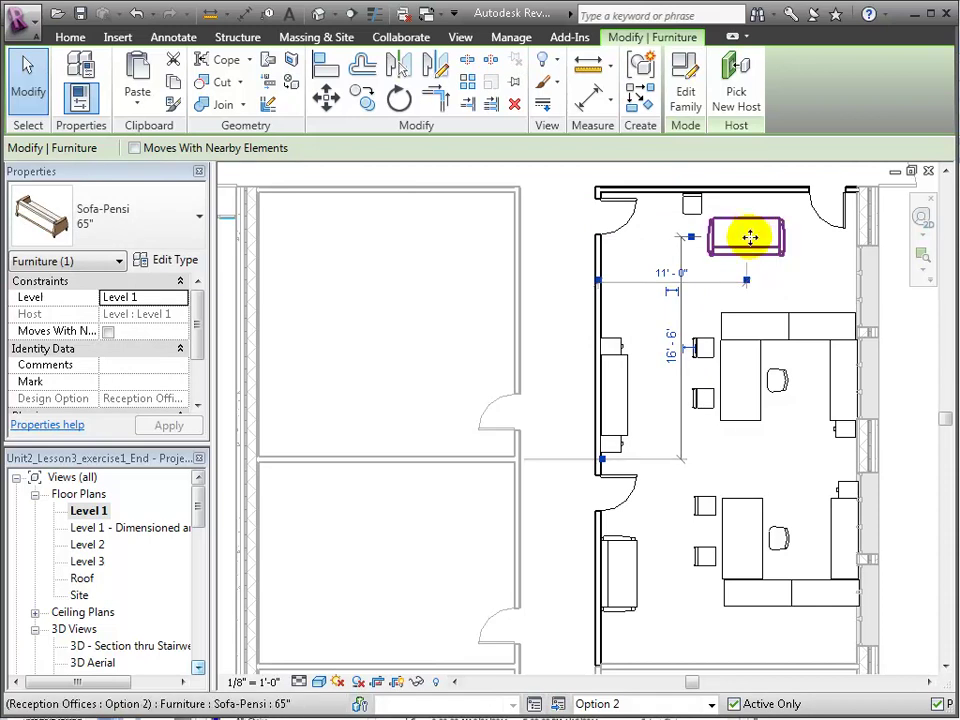
pyautogui.press('space')
pyautogui.press('space')
pyautogui.moveTo(752, 234)
pyautogui.mouseDown()
pyautogui.moveTo(748, 208)
pyautogui.moveTo(740, 226)
pyautogui.mouseUp()
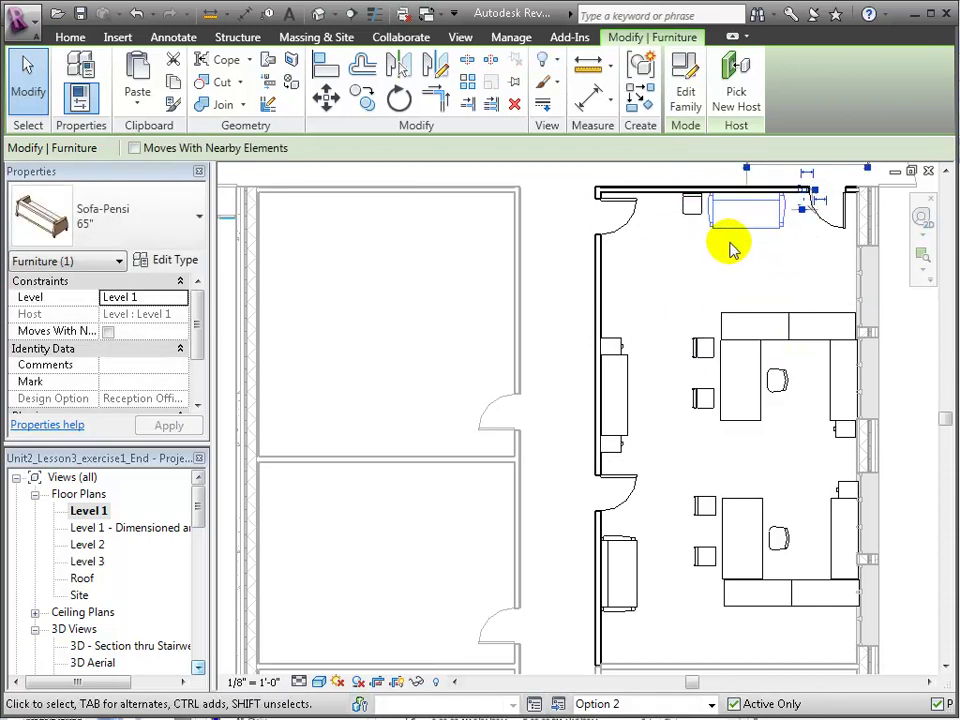
pyautogui.click(692, 208)
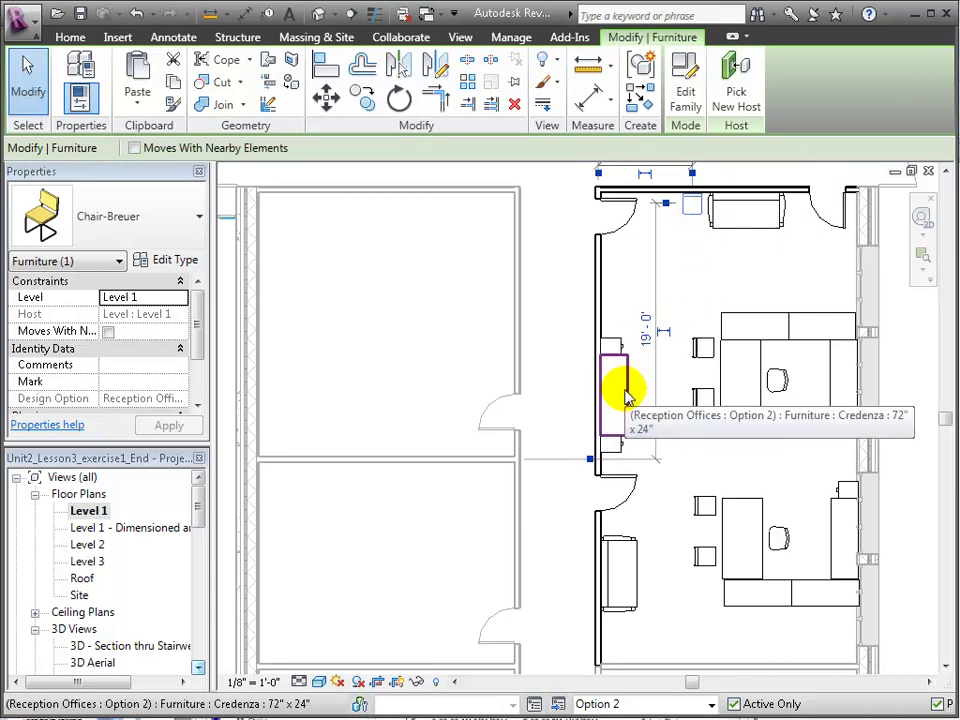
pyautogui.press('Escape')
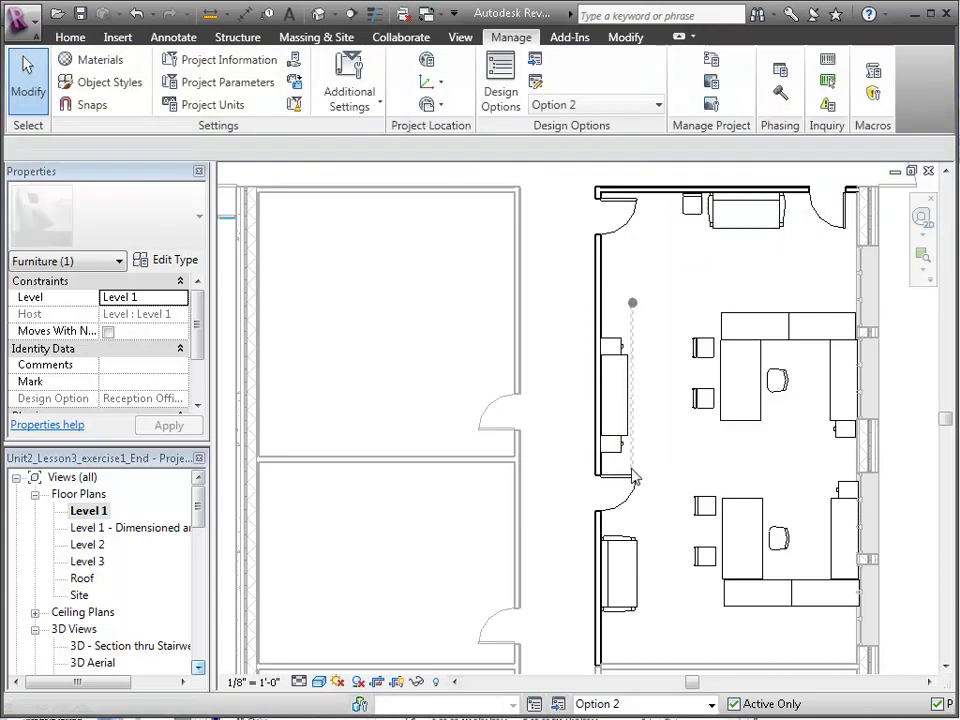
# Step: Move the credenza and filing cabinets to the top of the left wall, then select its door
pyautogui.click(614, 410)
pyautogui.moveTo(614, 410); pyautogui.dragTo(621, 381)
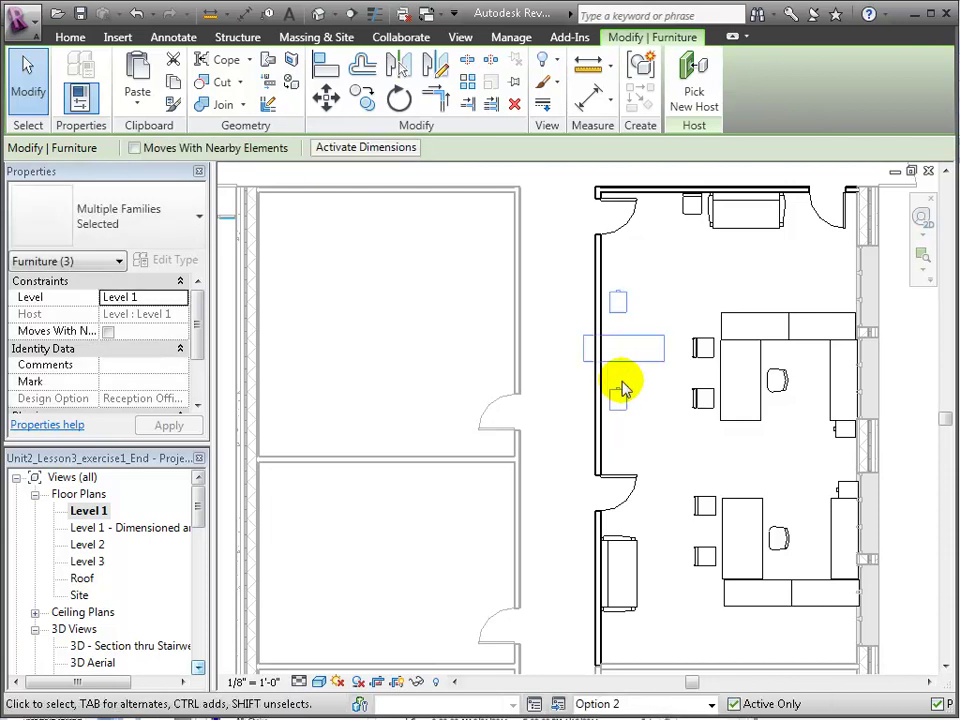
pyautogui.press('Escape')
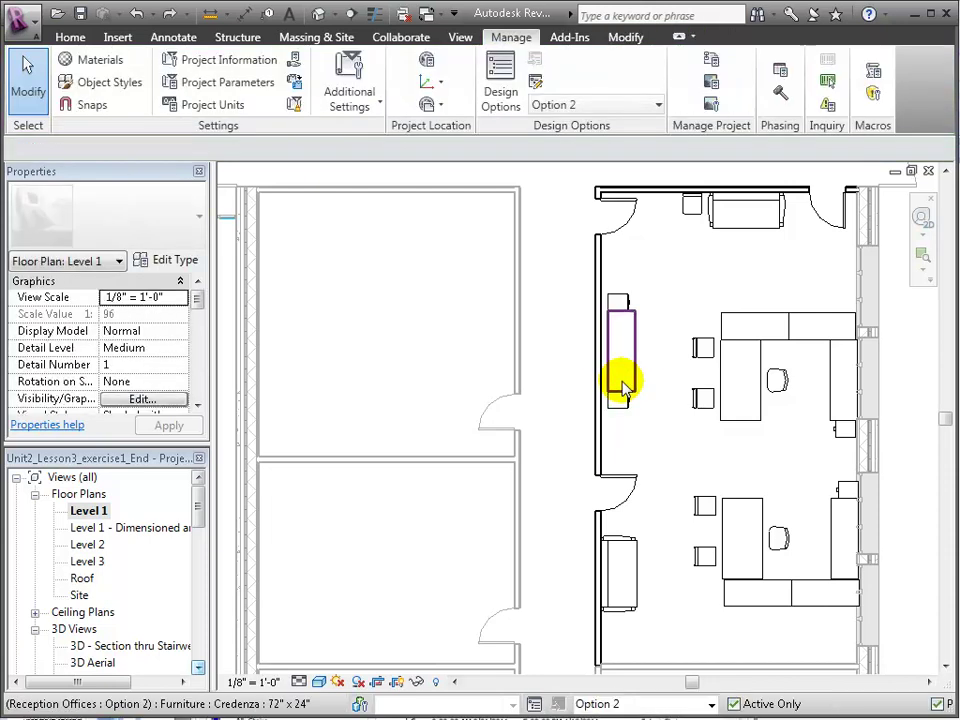
pyautogui.click(619, 293)
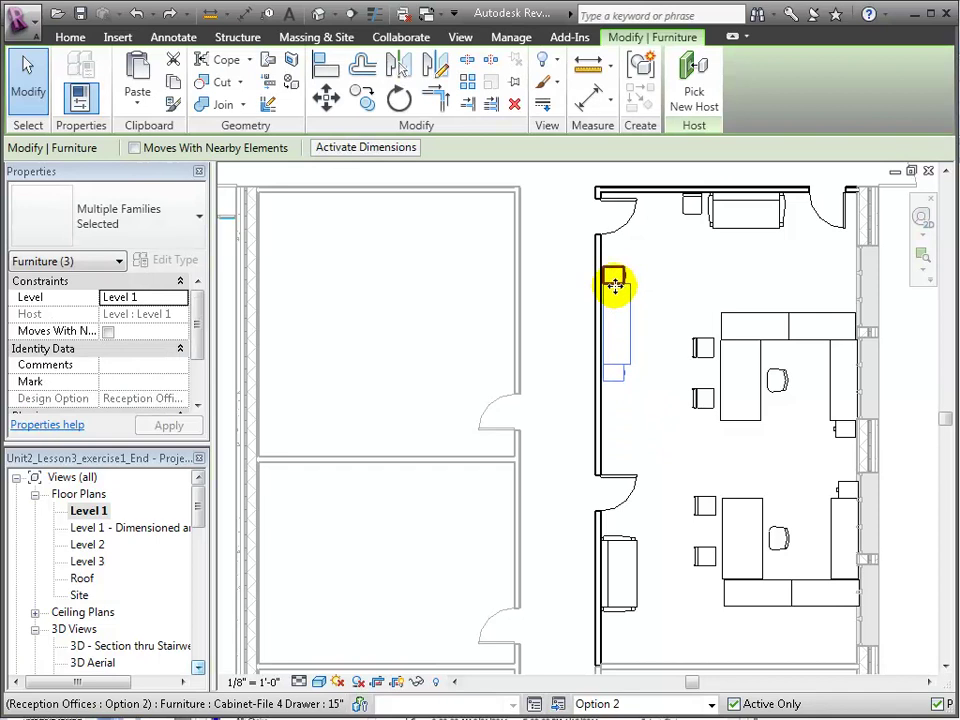
pyautogui.moveTo(628, 228); pyautogui.dragTo(643, 515)
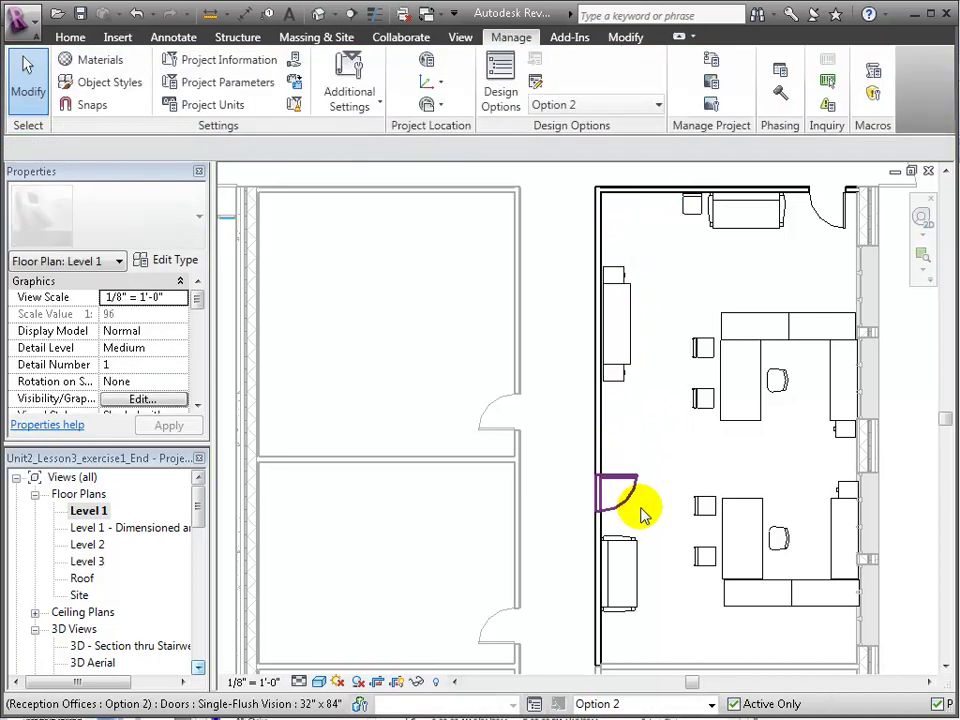
pyautogui.click(617, 488)
# Step: Delete the door from the left office wall
pyautogui.press('Delete')
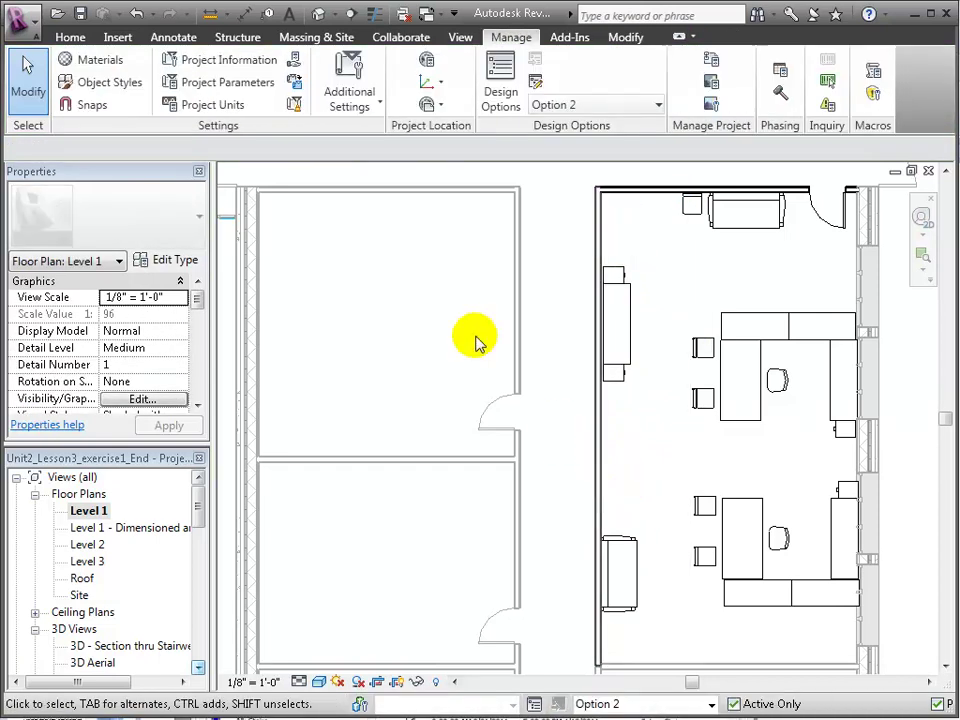
pyautogui.click(70, 37)
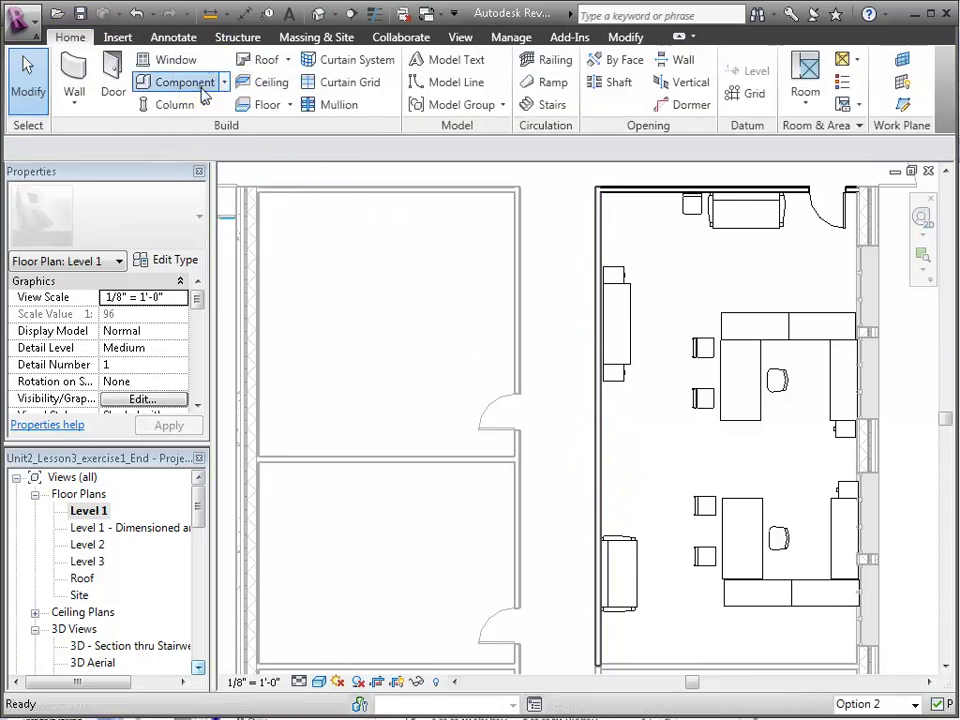
pyautogui.click(204, 94)
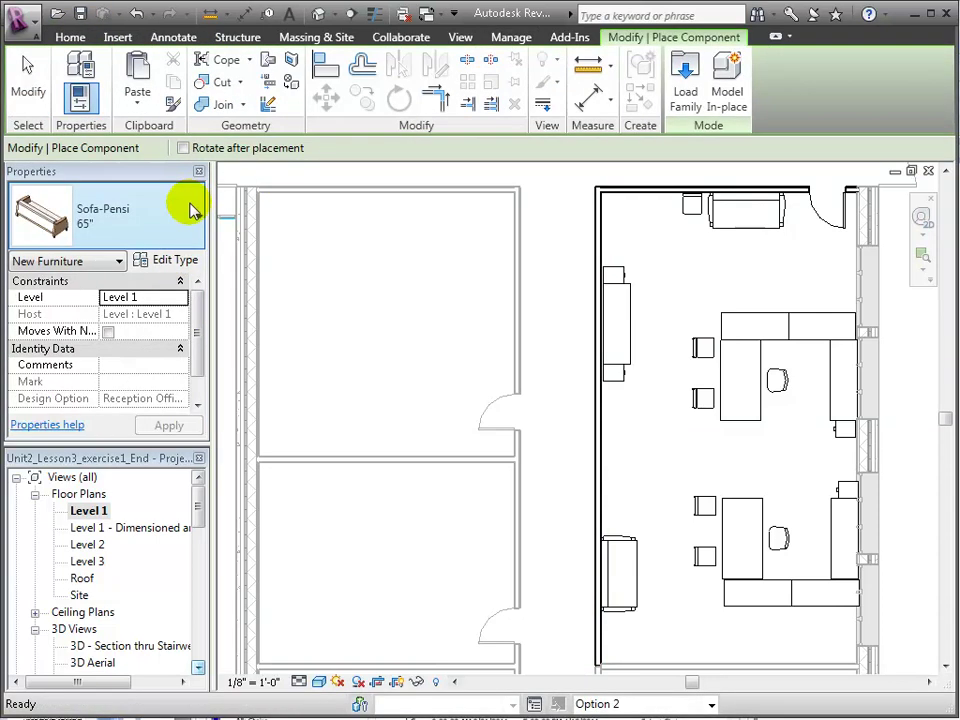
pyautogui.click(194, 209)
pyautogui.scroll(-8, 195, 336)
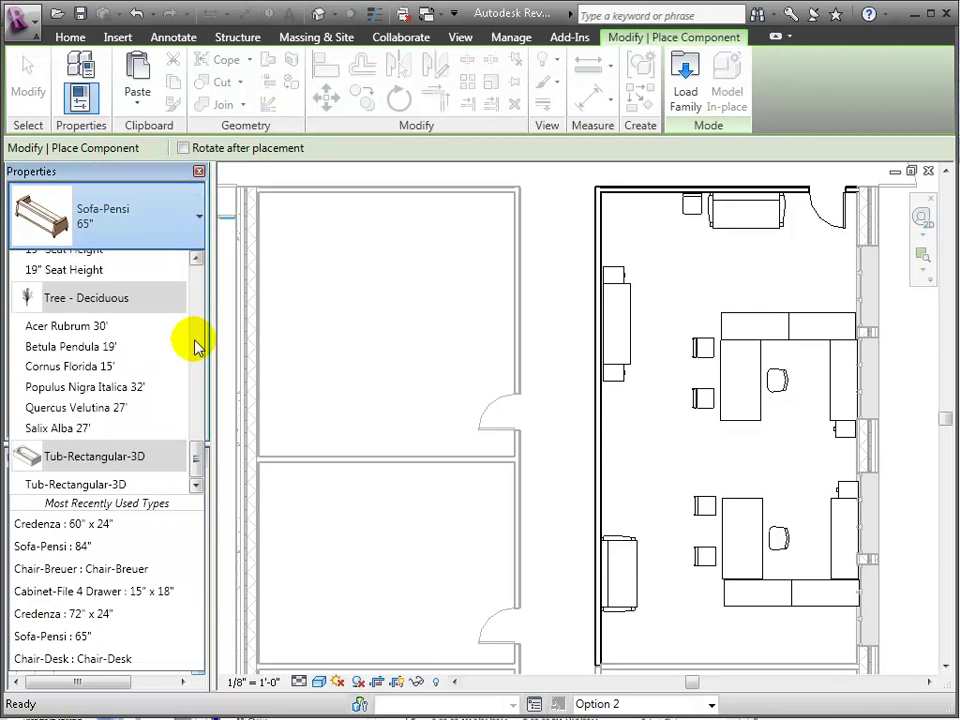
pyautogui.scroll(3, 185, 280)
pyautogui.click(72, 40)
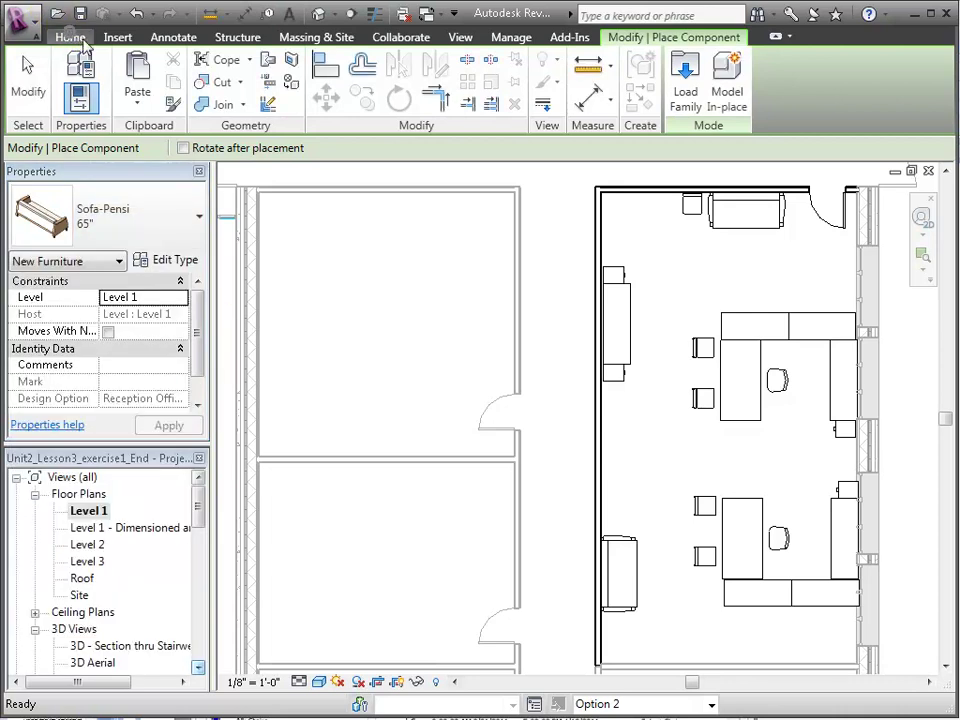
pyautogui.click(74, 44)
# Step: Place a Double-Glass 2 72" x 82" door on the left office wall
pyautogui.click(112, 88)
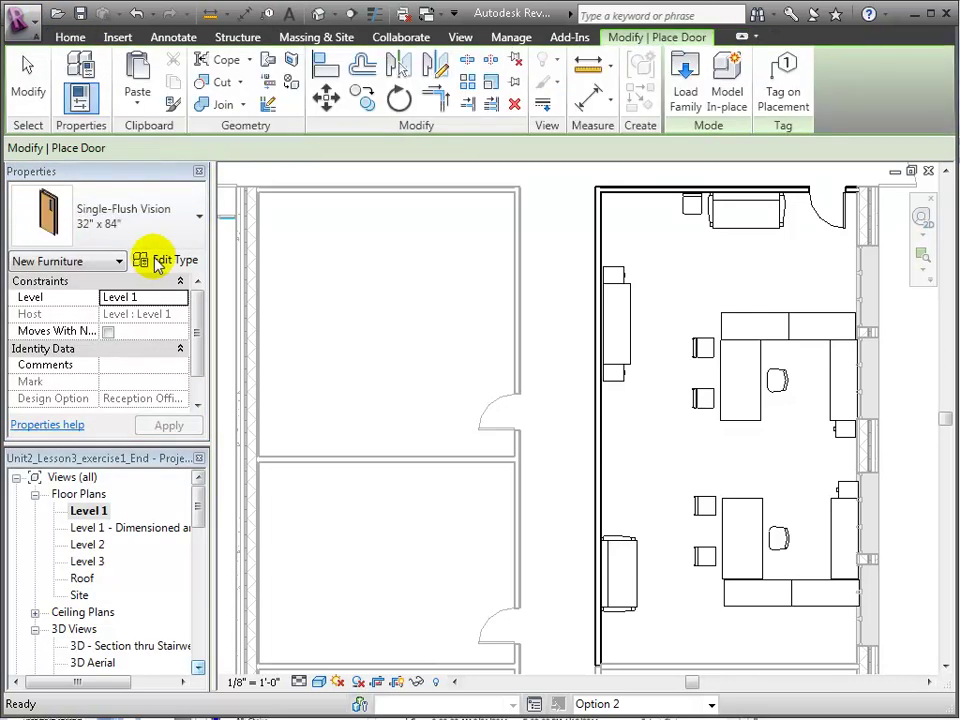
pyautogui.click(170, 220)
pyautogui.moveTo(196, 499); pyautogui.dragTo(189, 388)
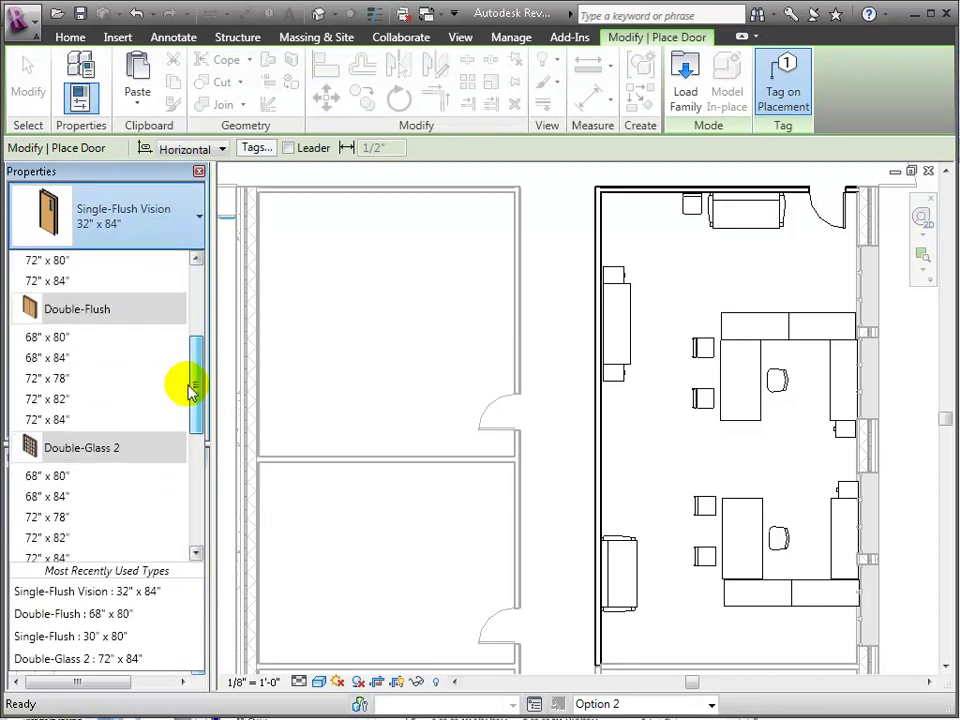
pyautogui.click(72, 540)
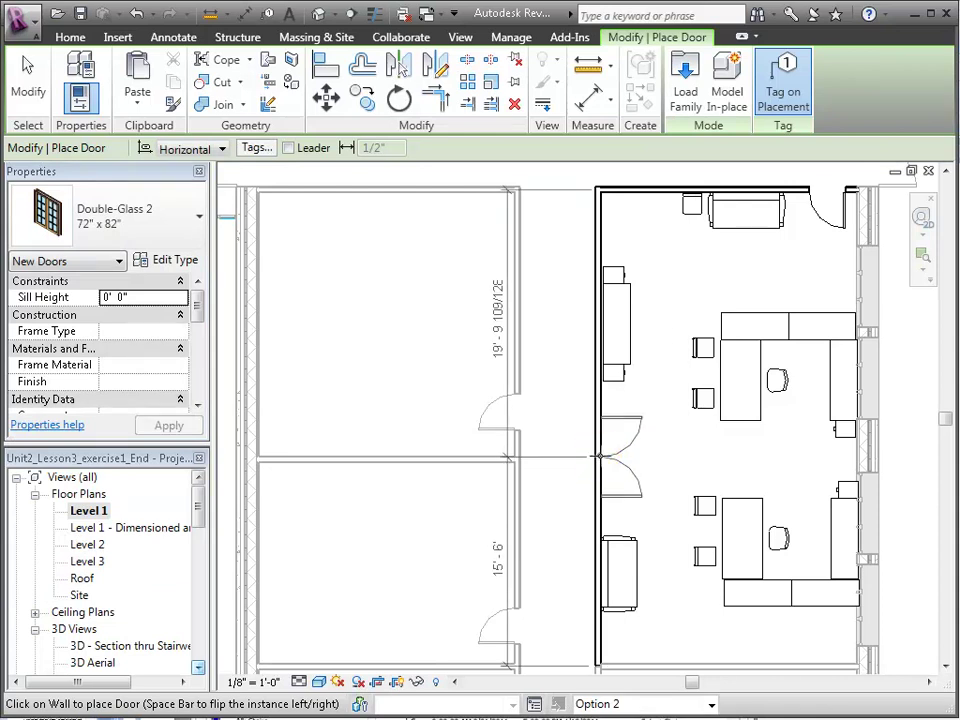
pyautogui.click(696, 286)
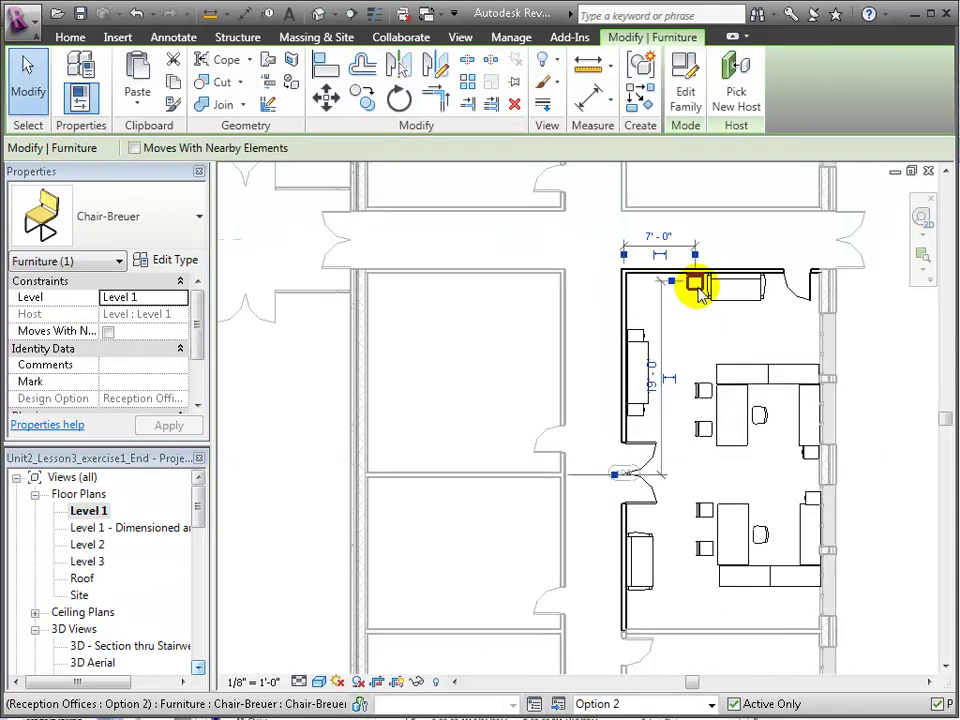
# Step: Nudge the chair and sofa left along the top wall
pyautogui.press('Left')
pyautogui.press('Left')
pyautogui.press('Left')
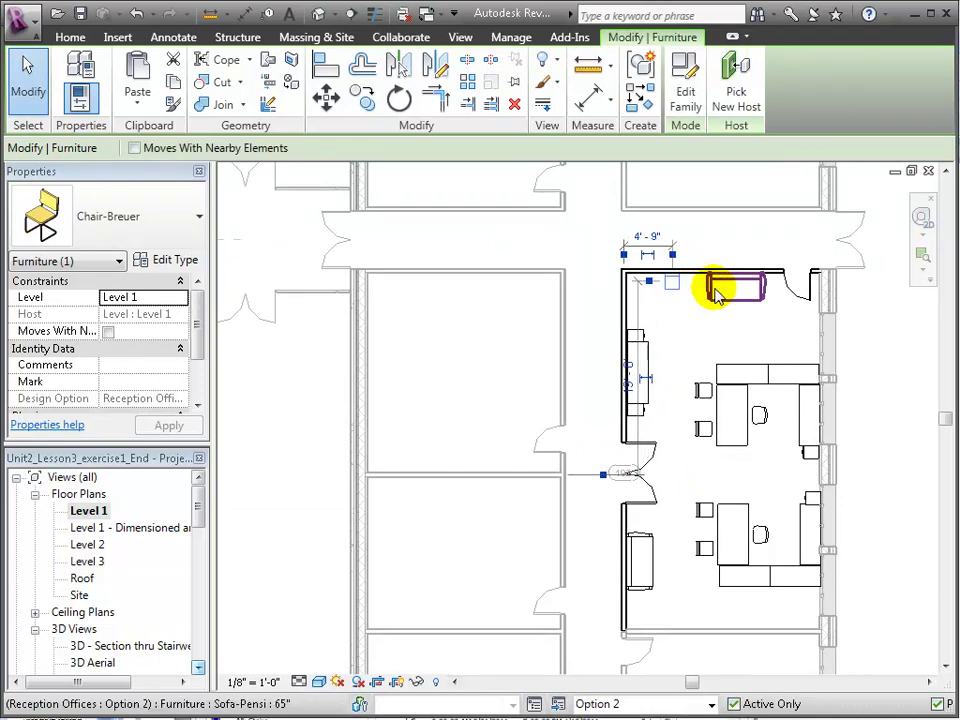
pyautogui.click(706, 289)
pyautogui.press('Left')
pyautogui.press('Left')
pyautogui.press('Left')
pyautogui.press('Right')
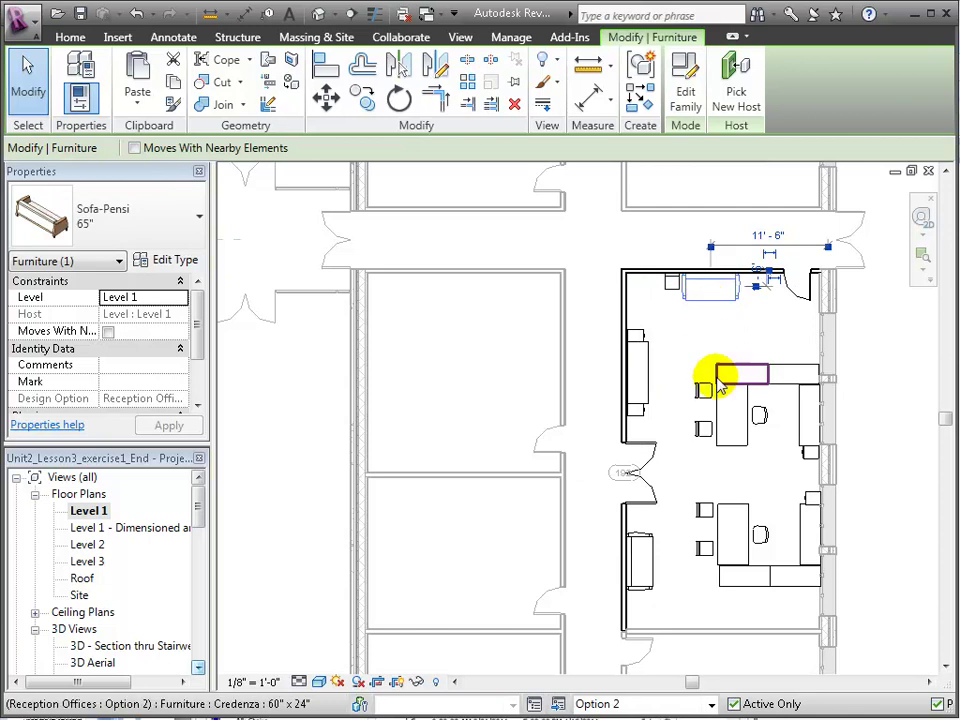
pyautogui.click(729, 339)
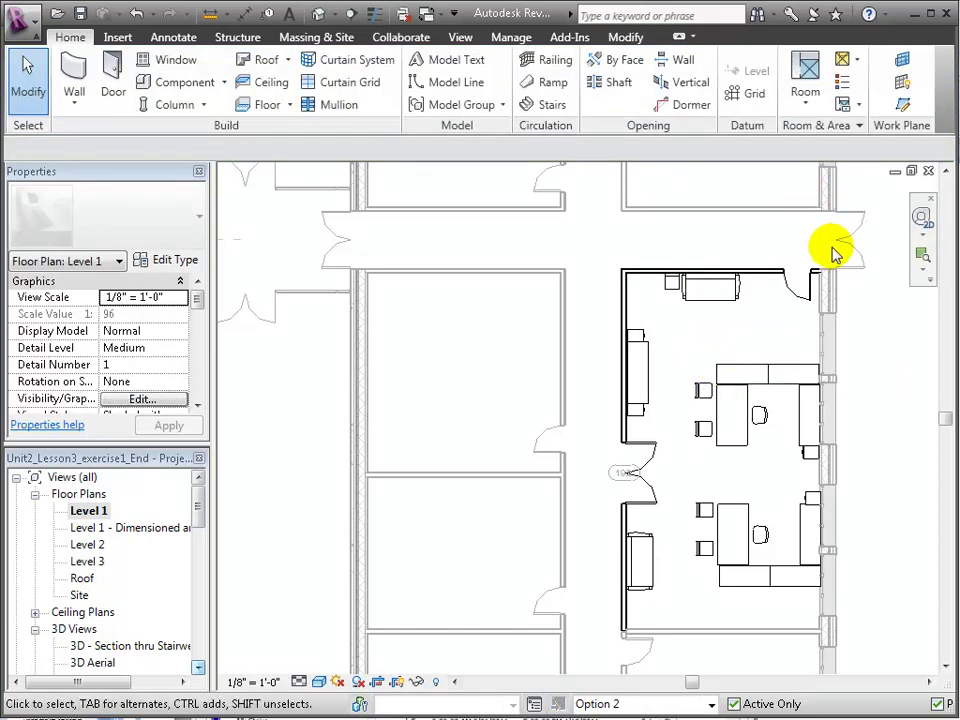
pyautogui.click(508, 37)
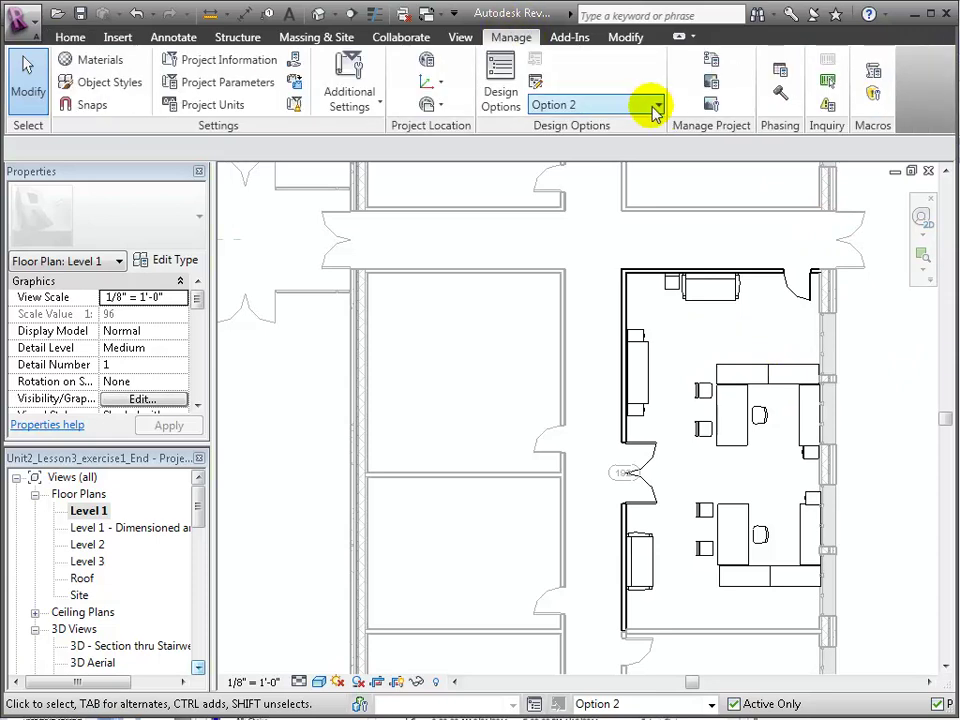
# Step: Finish editing Reception Offices Option 2 and return to the main model
pyautogui.click(499, 80)
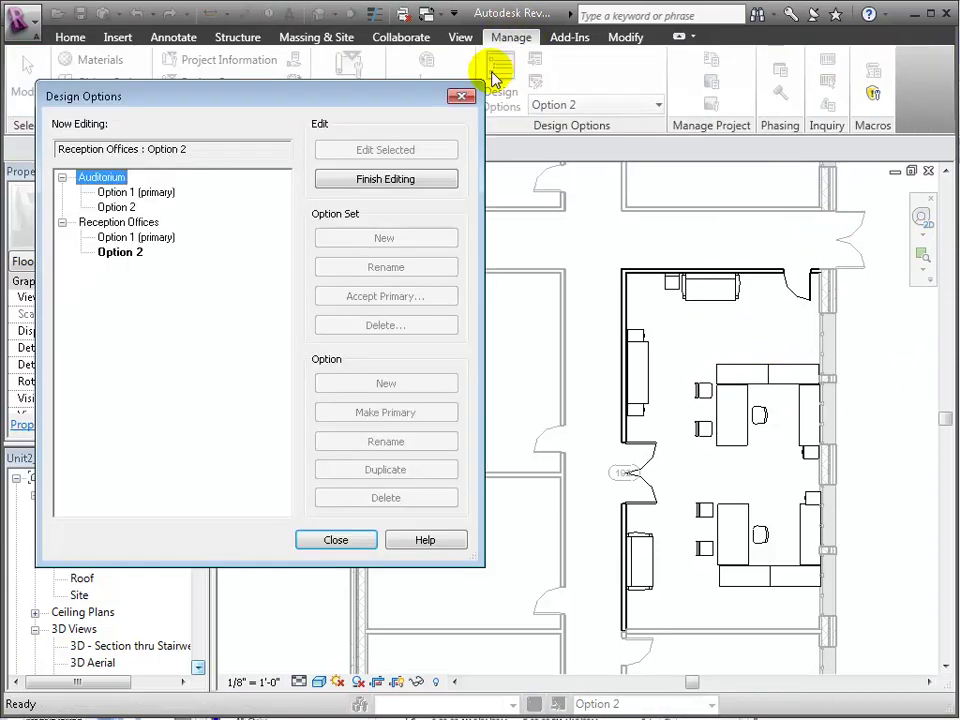
pyautogui.click(120, 253)
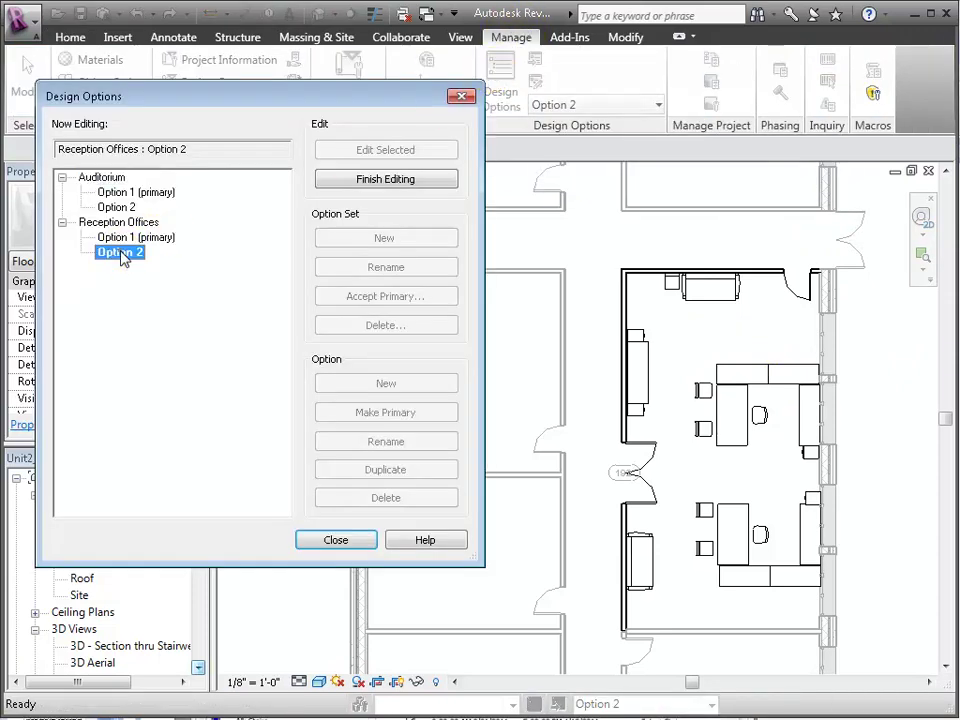
pyautogui.click(382, 181)
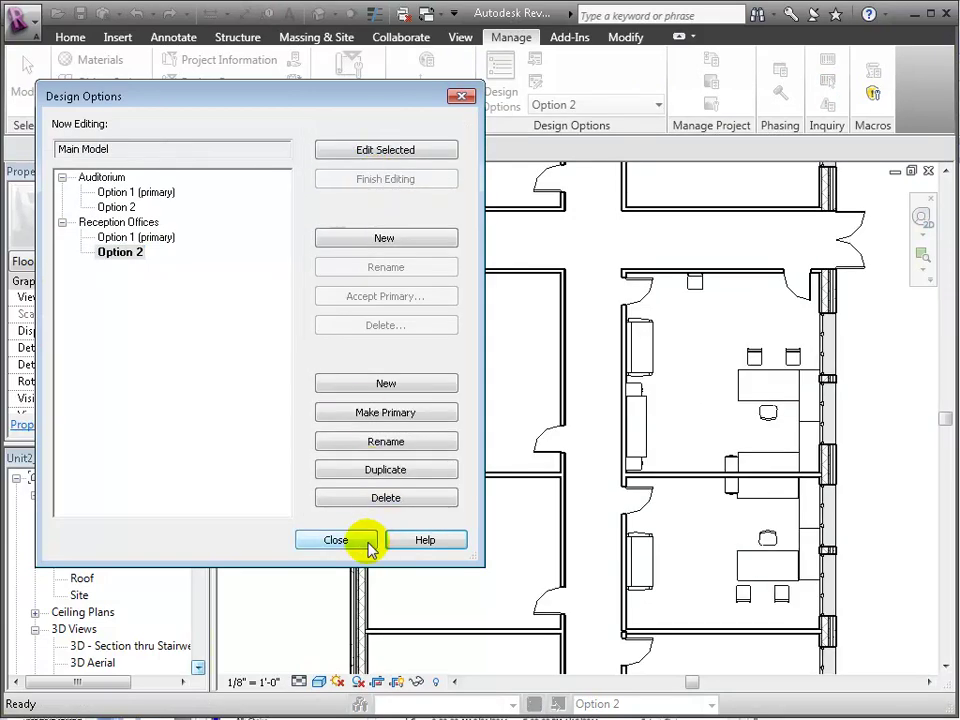
pyautogui.click(370, 546)
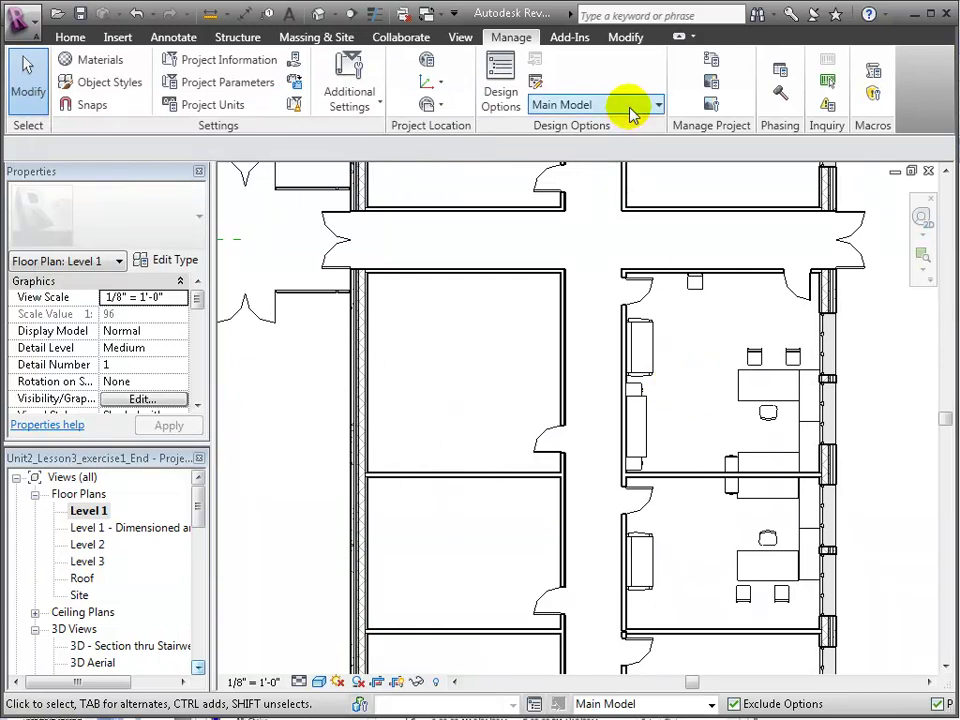
# Step: Display Option 1 (primary) in the plan, then switch the display to Option 2
pyautogui.click(630, 108)
pyautogui.click(615, 218)
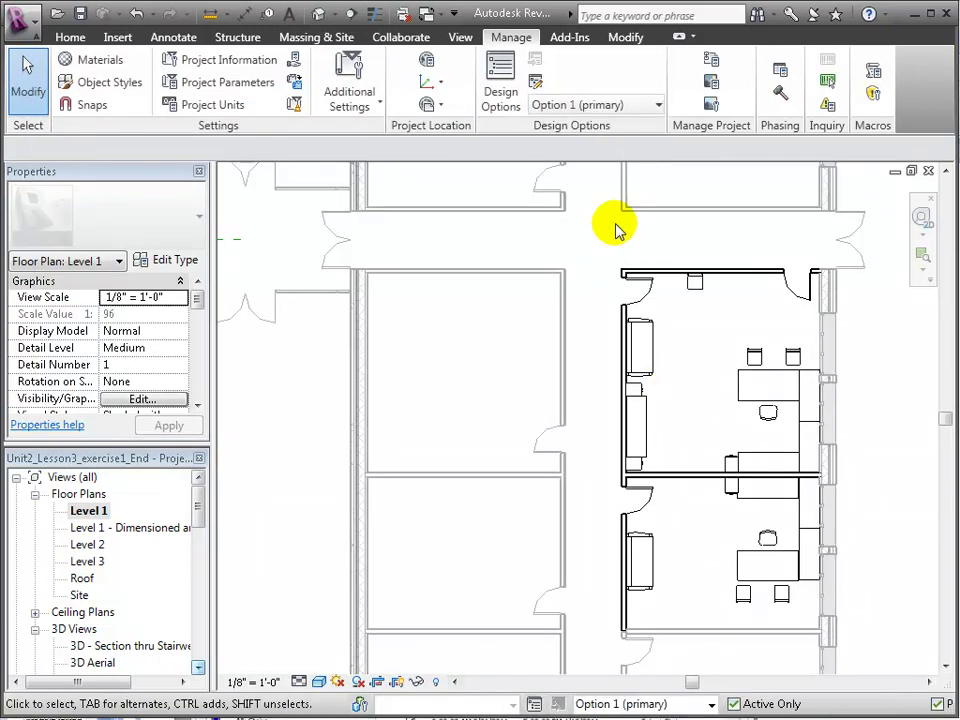
pyautogui.click(617, 104)
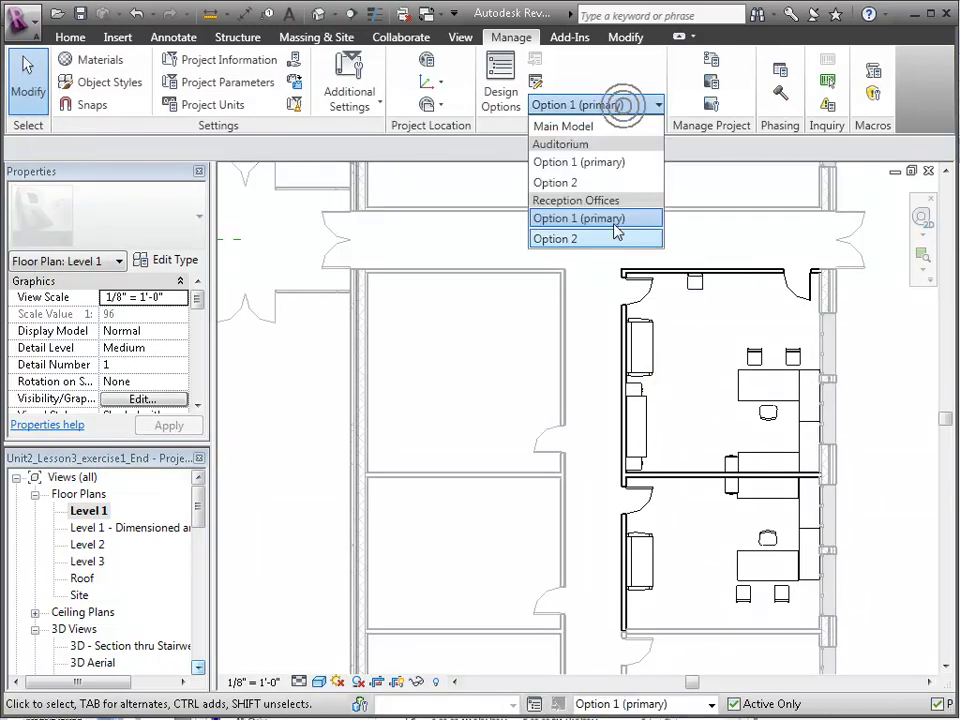
pyautogui.click(620, 253)
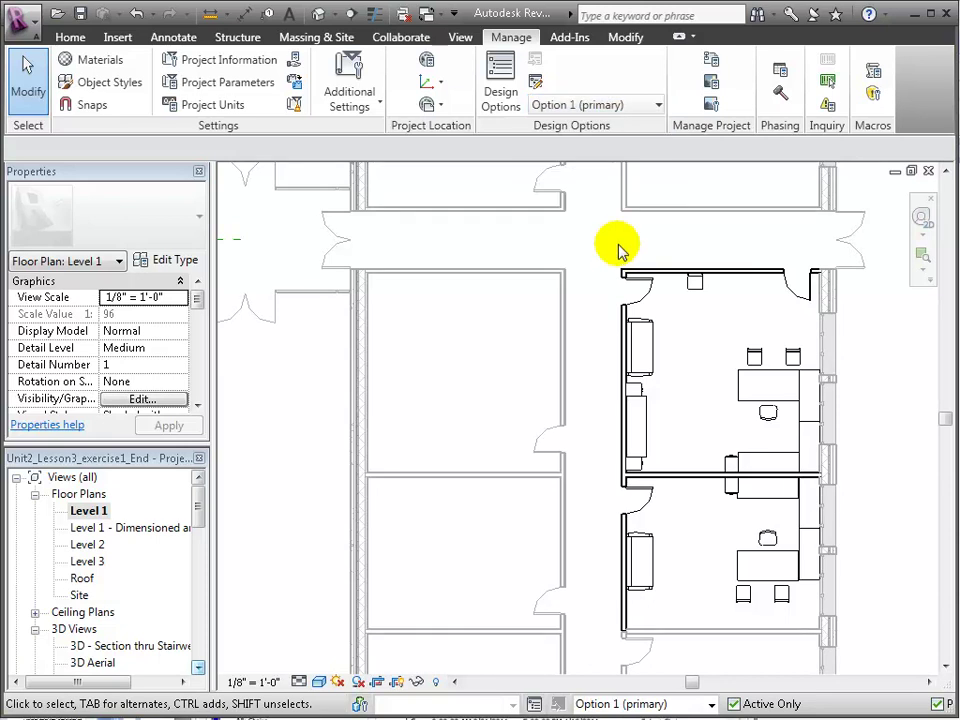
pyautogui.click(652, 105)
pyautogui.click(580, 240)
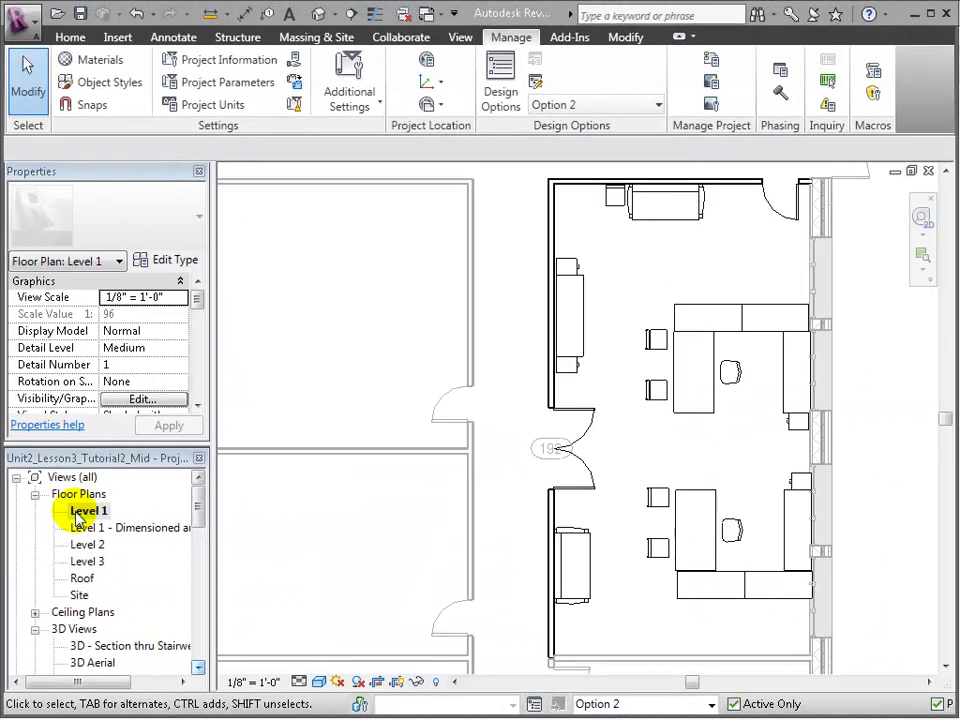
# Step: Duplicate the Level 1 view and rename the copy 'Level 1-Option 1'
pyautogui.rightClick(78, 515)
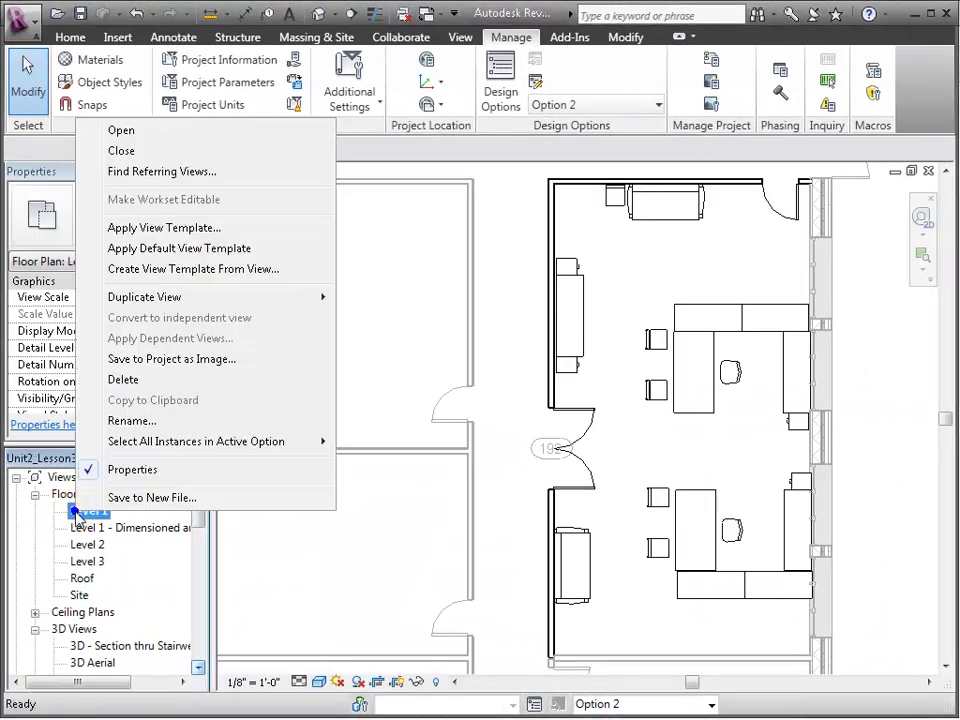
pyautogui.moveTo(255, 303)
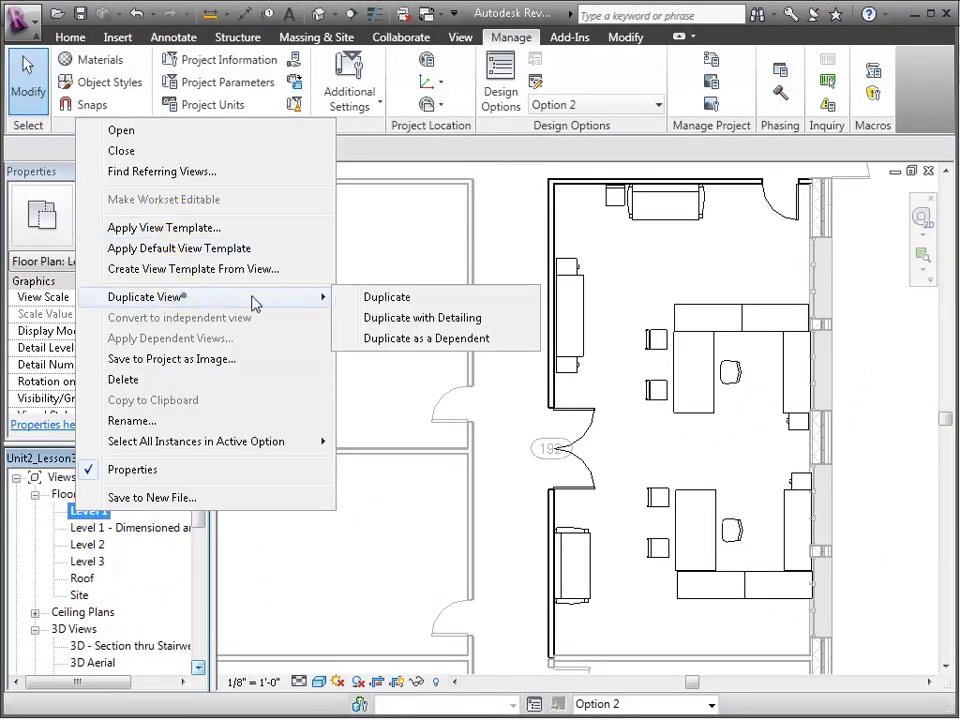
pyautogui.click(366, 297)
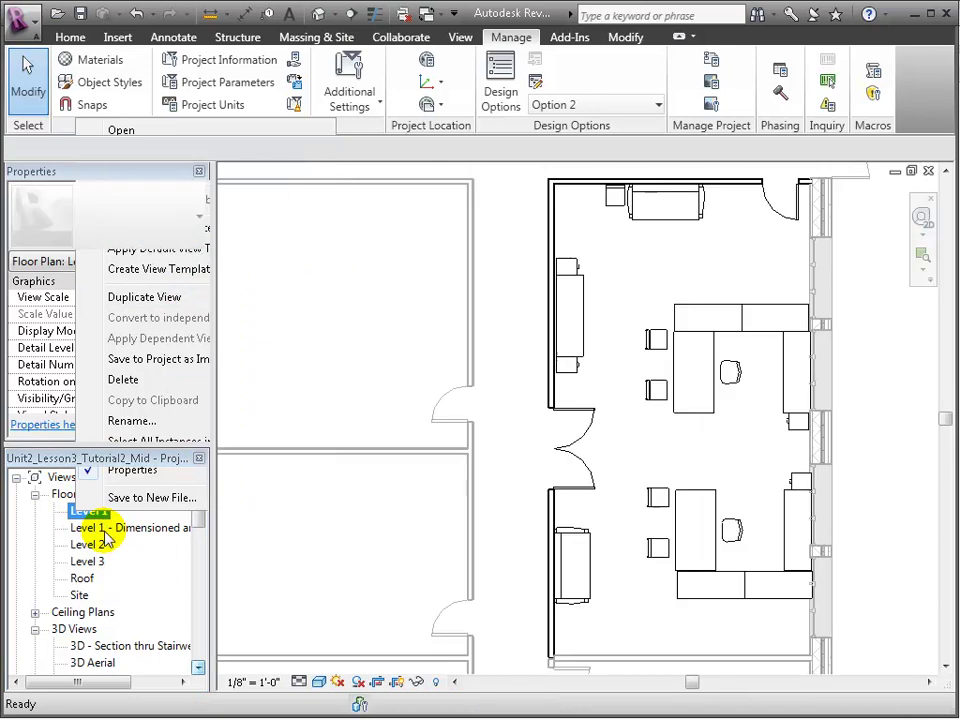
pyautogui.click(107, 513)
pyautogui.rightClick(107, 513)
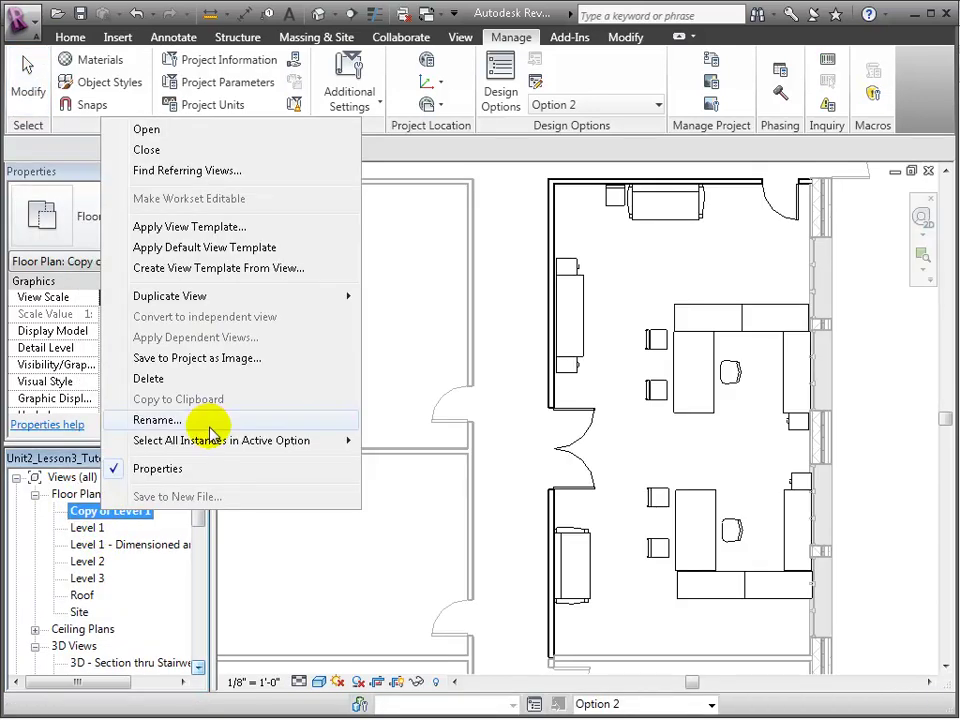
pyautogui.click(160, 420)
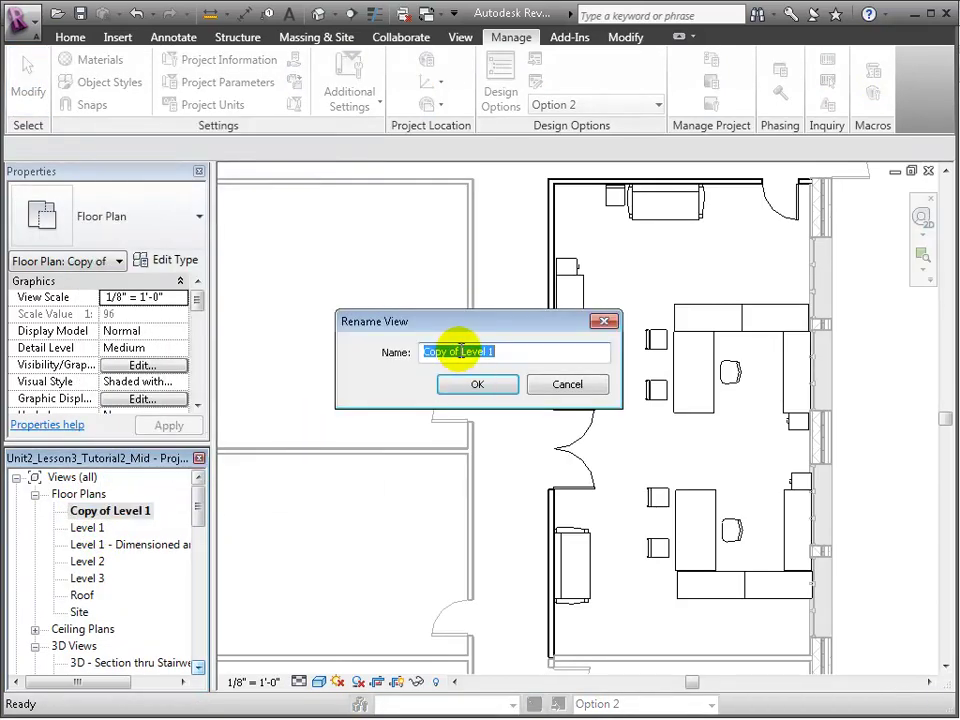
pyautogui.press('Delete')
pyautogui.press('End')
pyautogui.write('-Option 1')
pyautogui.press('Return')
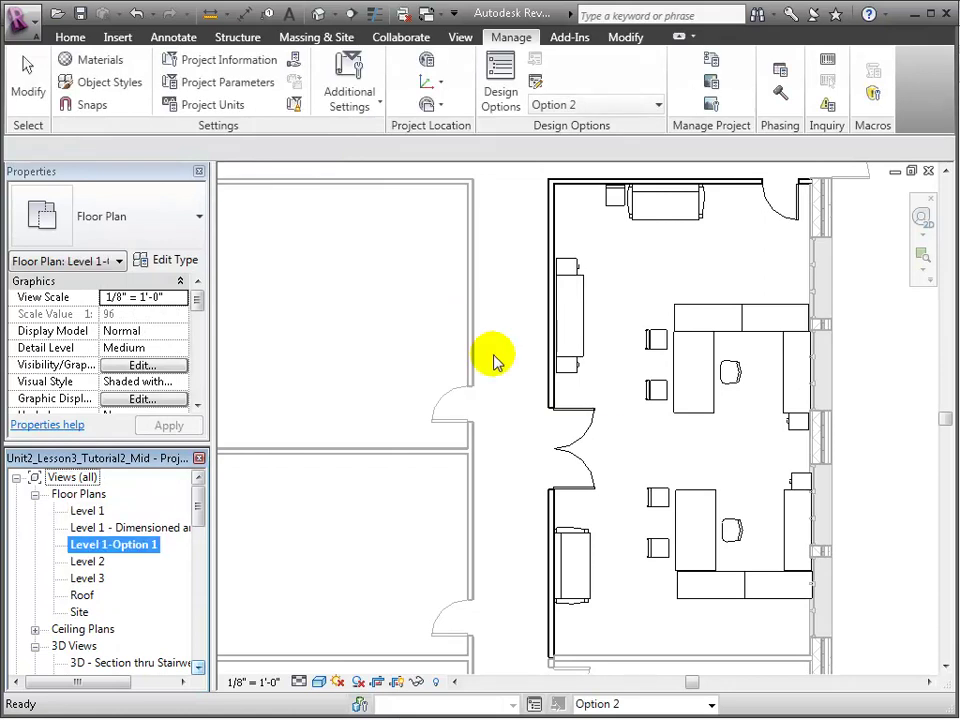
# Step: Duplicate Level 1 again and rename that copy 'Level 1-Option 2'
pyautogui.click(102, 512)
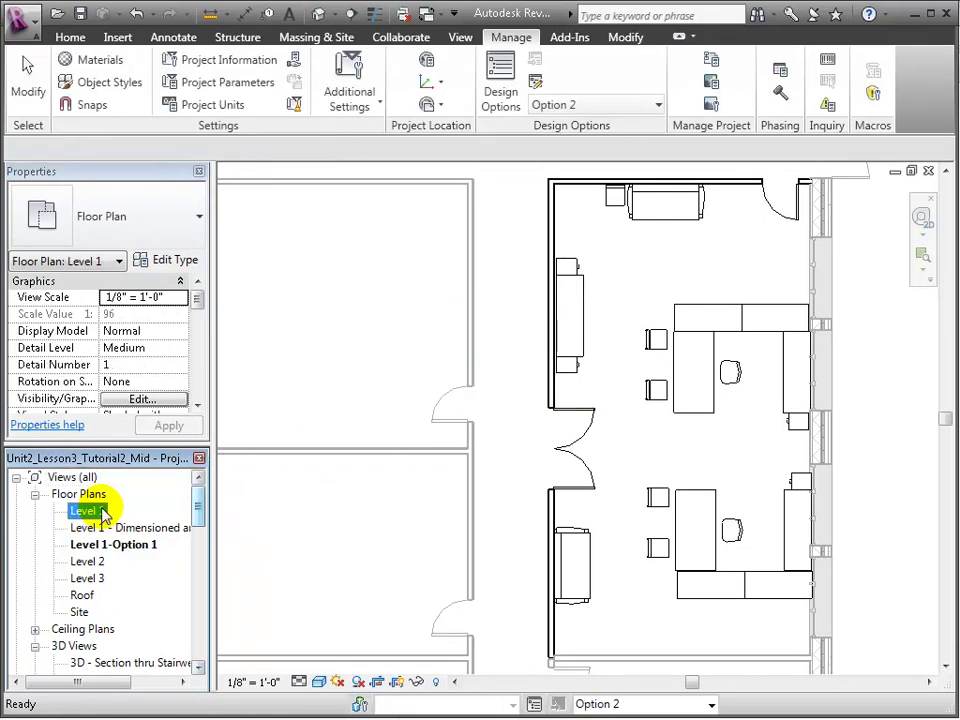
pyautogui.rightClick(102, 512)
pyautogui.moveTo(300, 298)
pyautogui.click(420, 298)
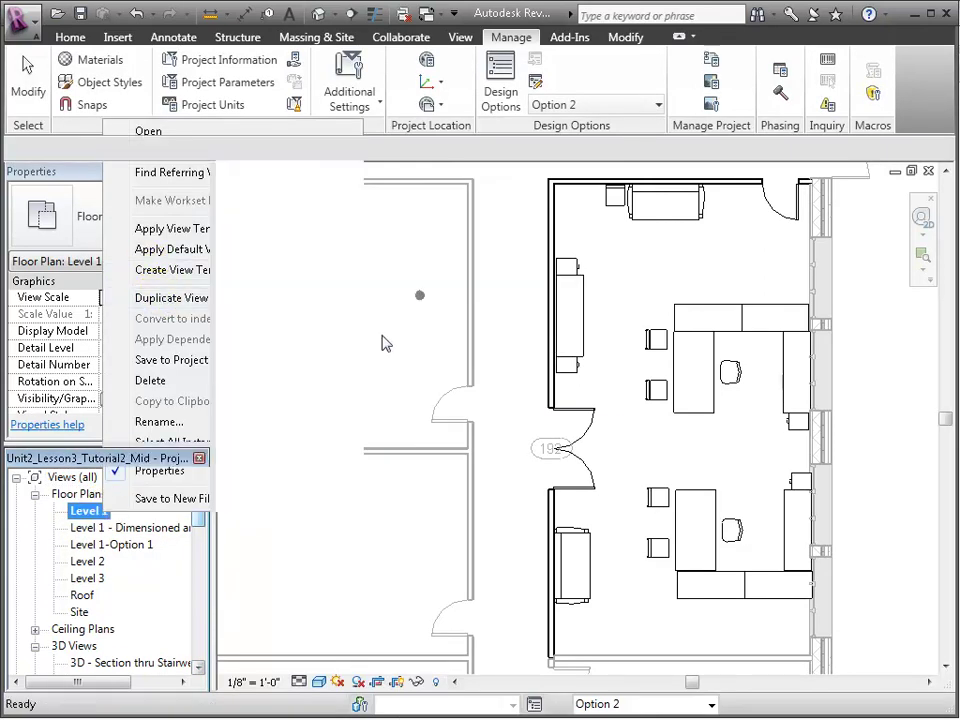
pyautogui.click(100, 519)
pyautogui.click(105, 512)
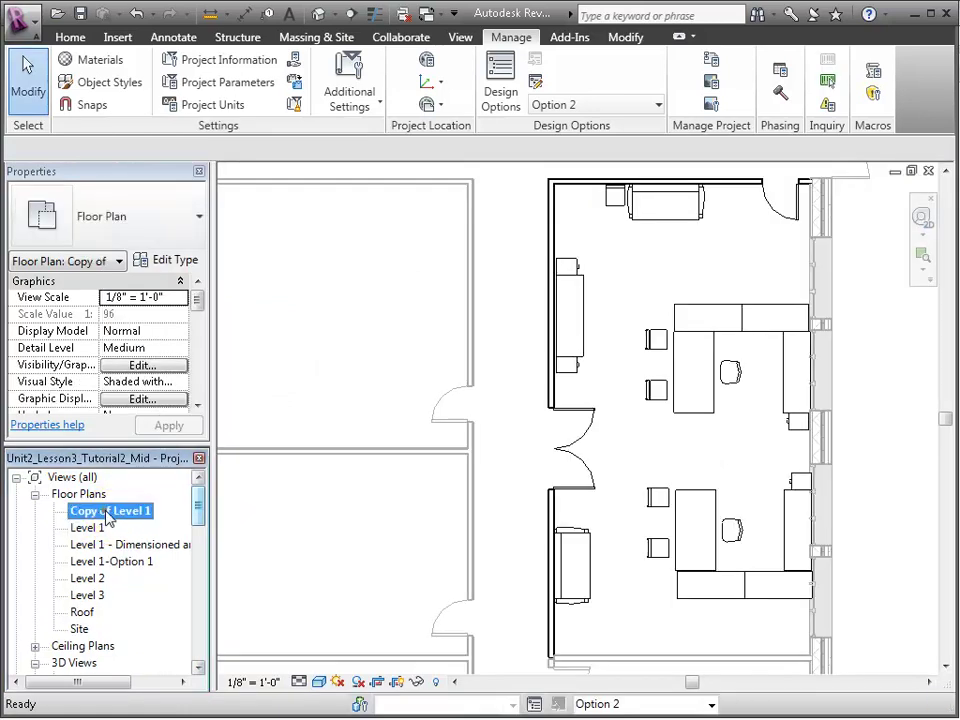
pyautogui.rightClick(105, 512)
pyautogui.click(197, 422)
pyautogui.click(511, 352)
pyautogui.write('-Option')
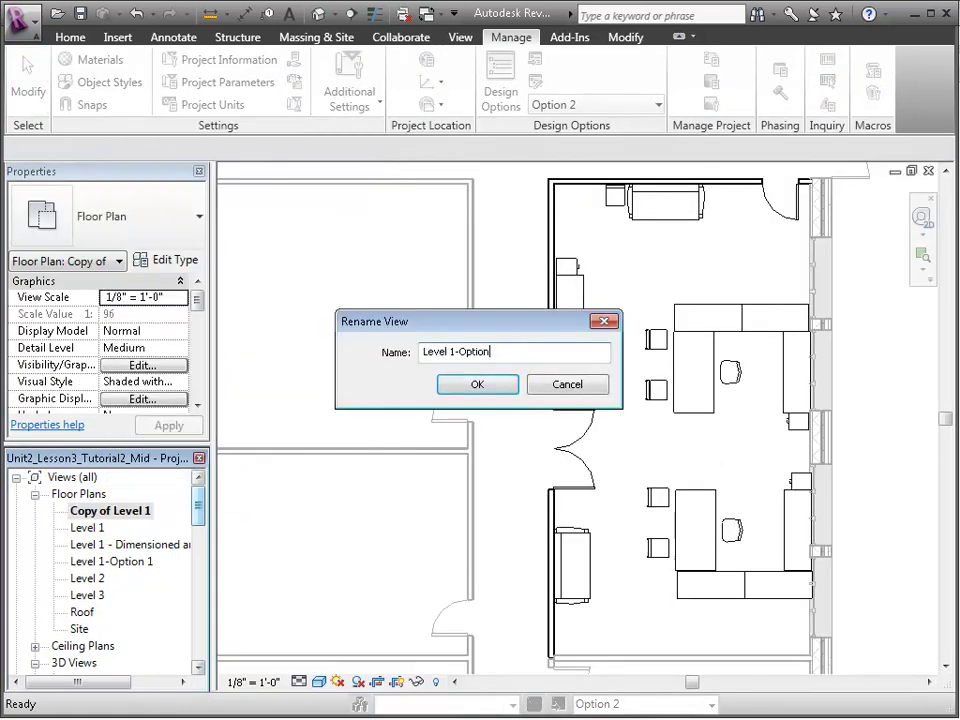
pyautogui.write(' 2')
pyautogui.press('Return')
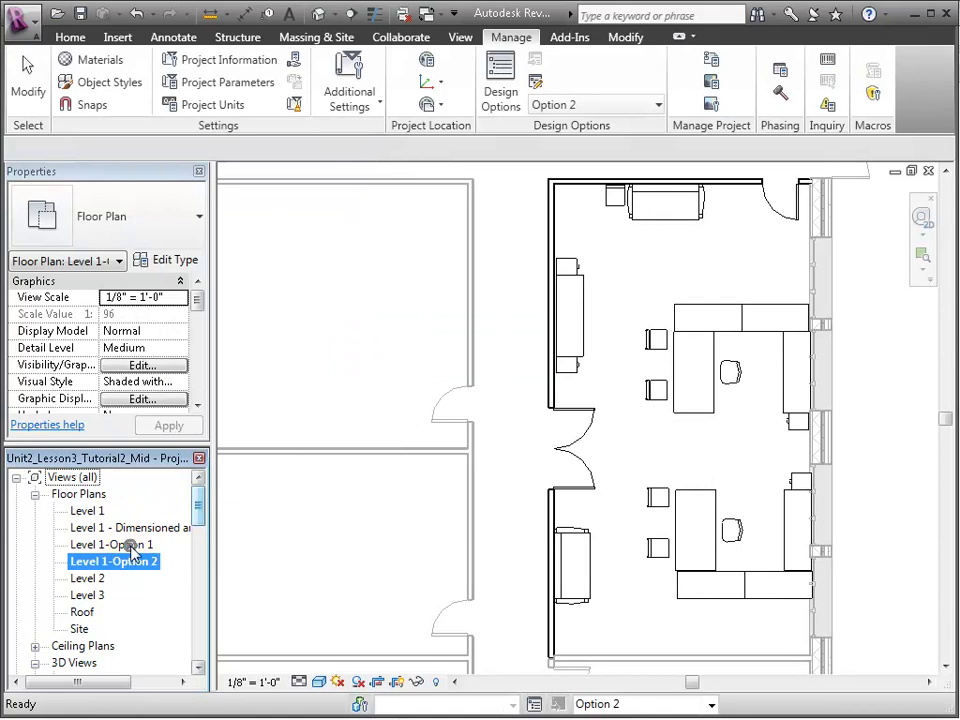
pyautogui.click(131, 545)
# Step: Open Level 1 and make Main Model the active design option
pyautogui.doubleClick(99, 510)
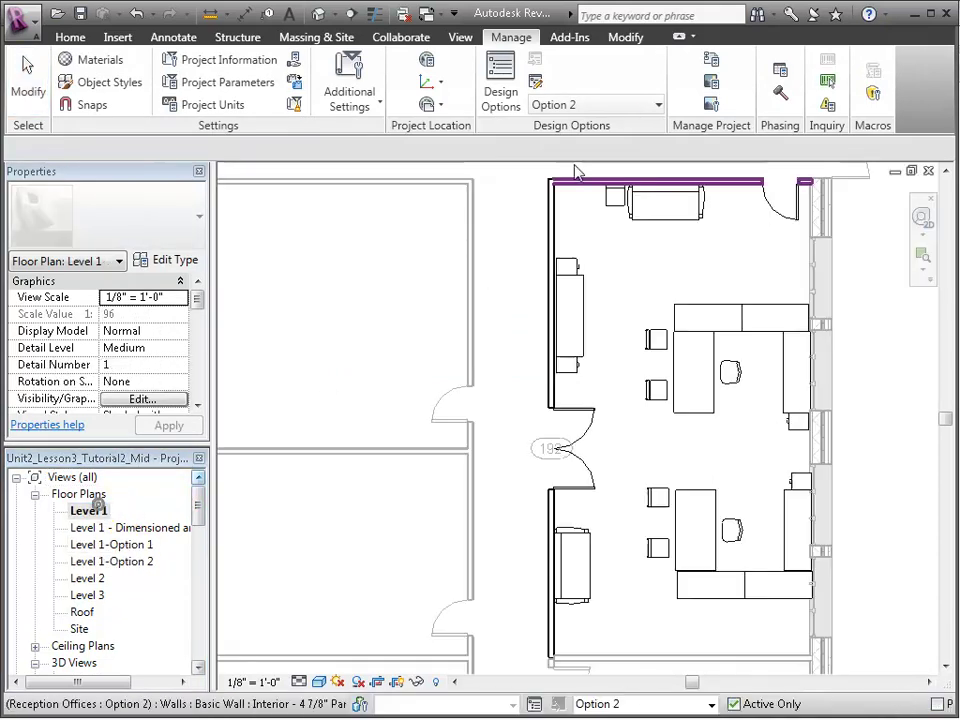
pyautogui.click(655, 104)
pyautogui.click(640, 128)
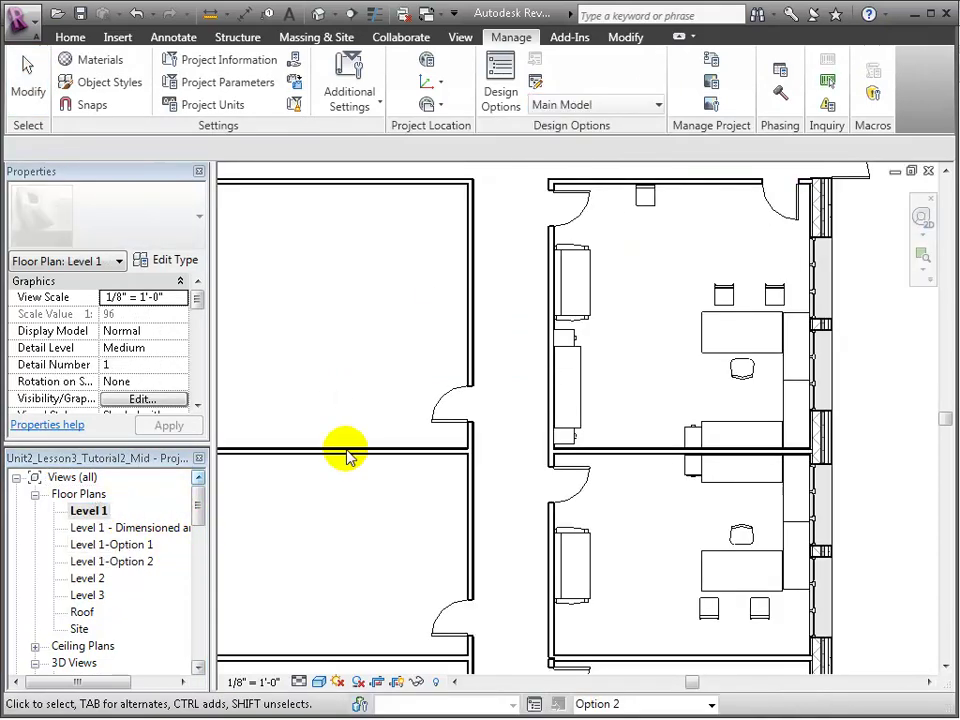
# Step: In Level 1-Option 2's visibility overrides, set Reception Offices to always show Option 2
pyautogui.doubleClick(131, 545)
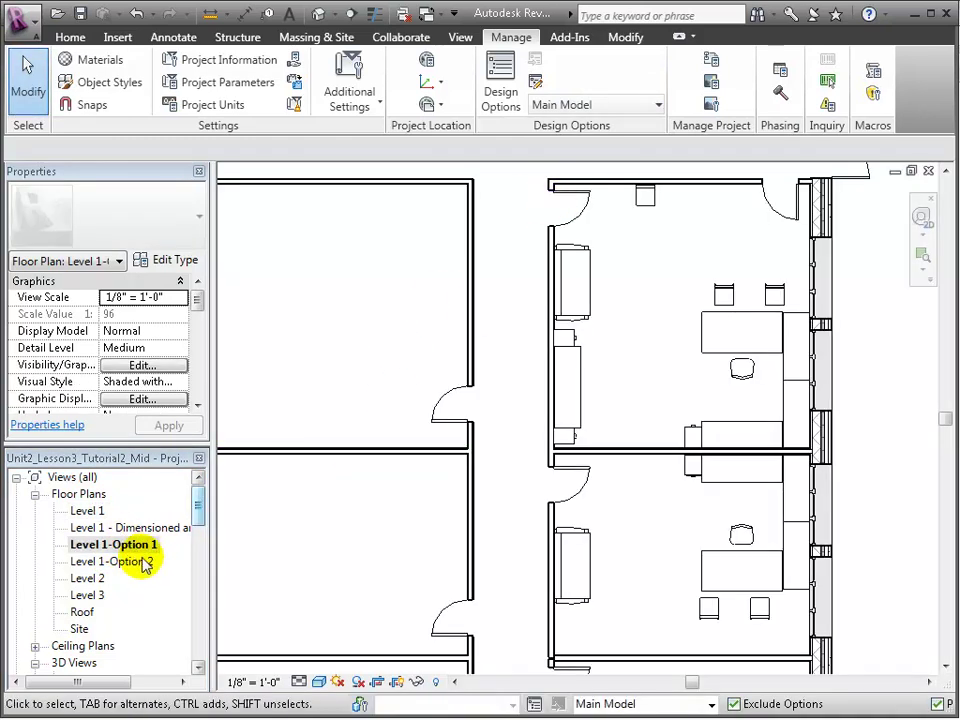
pyautogui.doubleClick(141, 562)
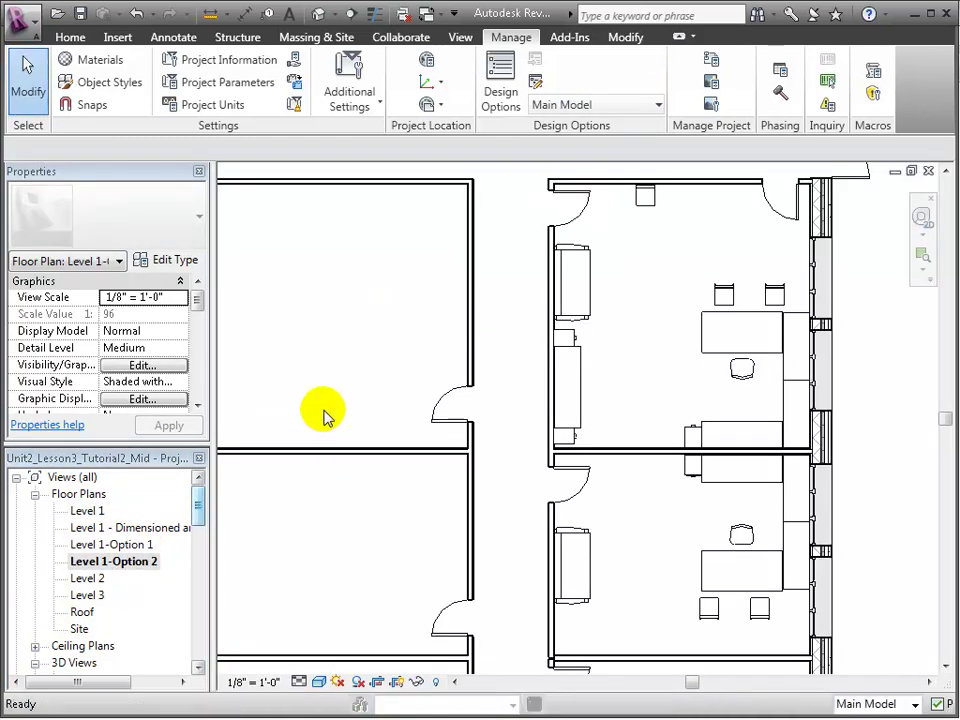
pyautogui.press('v')
pyautogui.press('g')
pyautogui.click(534, 241)
pyautogui.click(195, 313)
pyautogui.click(561, 313)
pyautogui.click(816, 314)
pyautogui.click(503, 354)
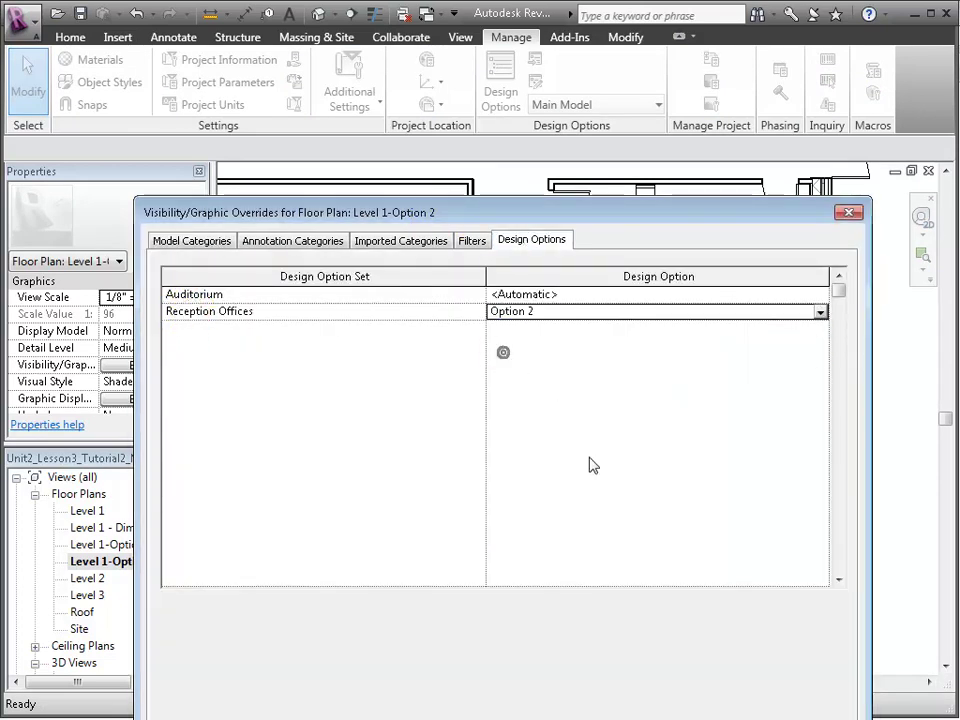
pyautogui.click(610, 712)
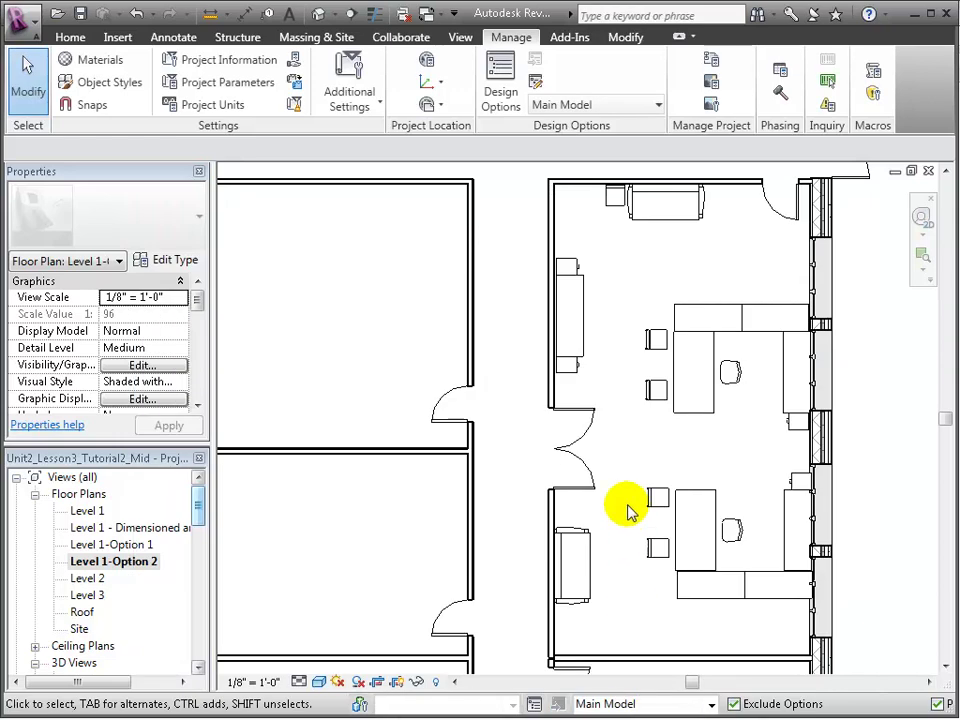
# Step: Compare the Level 1-Option 1 and Level 1-Option 2 views, then reopen Level 1
pyautogui.doubleClick(119, 546)
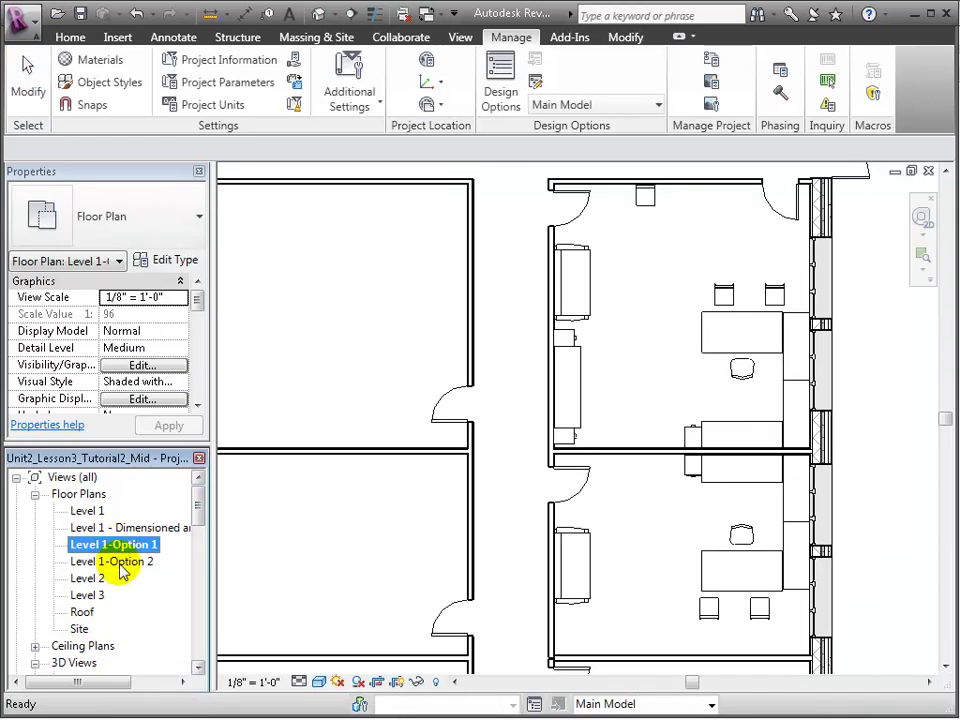
pyautogui.doubleClick(118, 563)
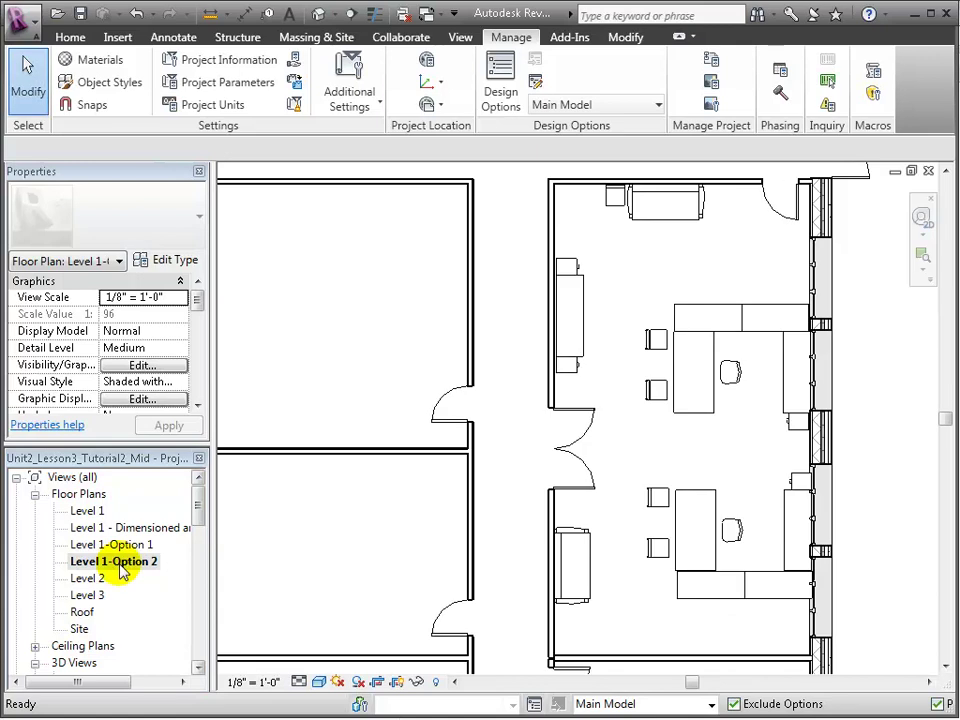
pyautogui.doubleClick(86, 510)
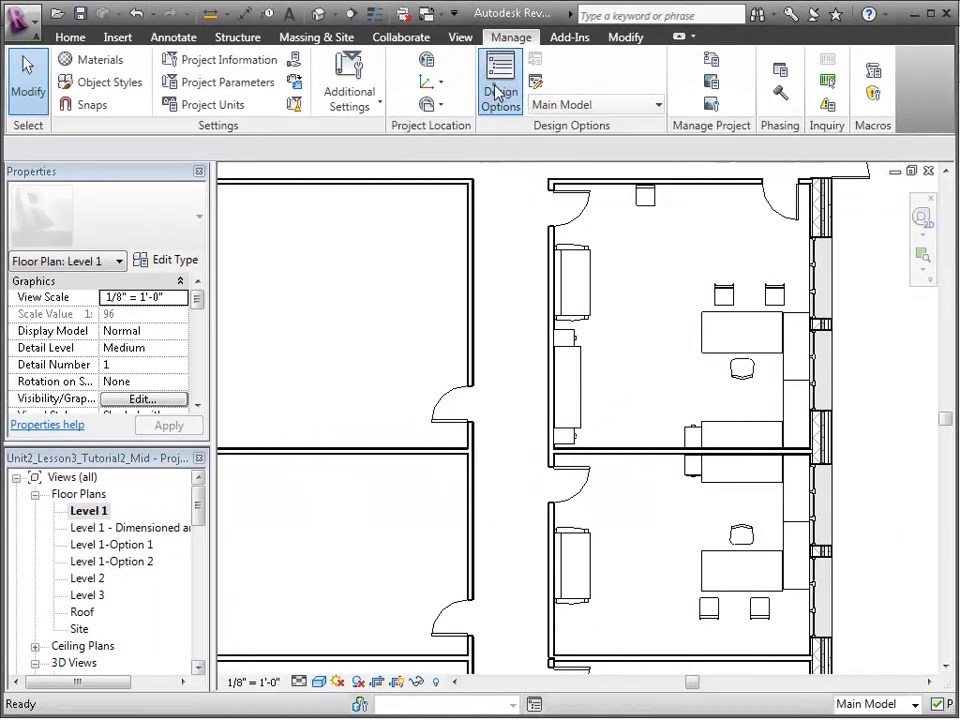
# Step: In Design Options, make Reception Offices Option 2 the primary option
pyautogui.click(500, 92)
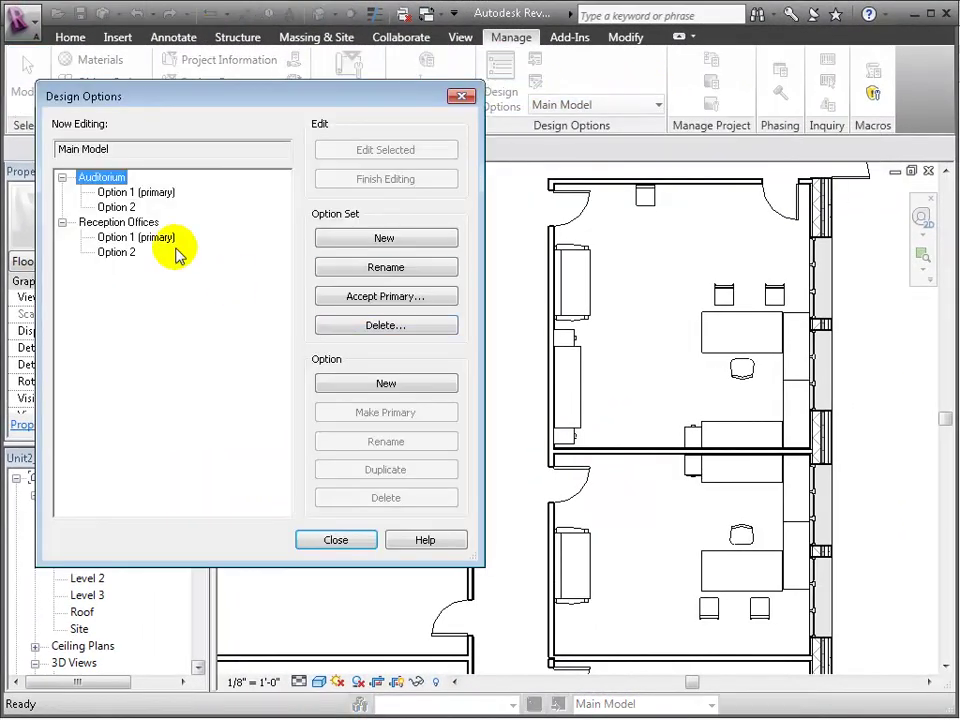
pyautogui.click(125, 237)
pyautogui.click(118, 252)
pyautogui.click(403, 414)
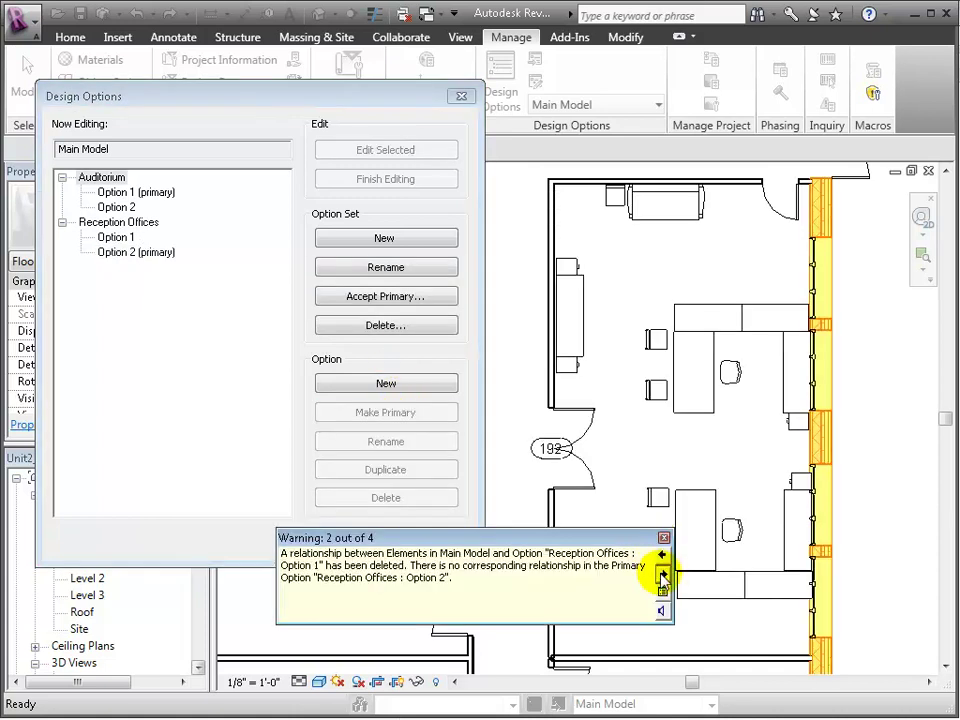
# Step: Review the four wall warnings in the expanded warnings list, then close Design Options
pyautogui.click(662, 578)
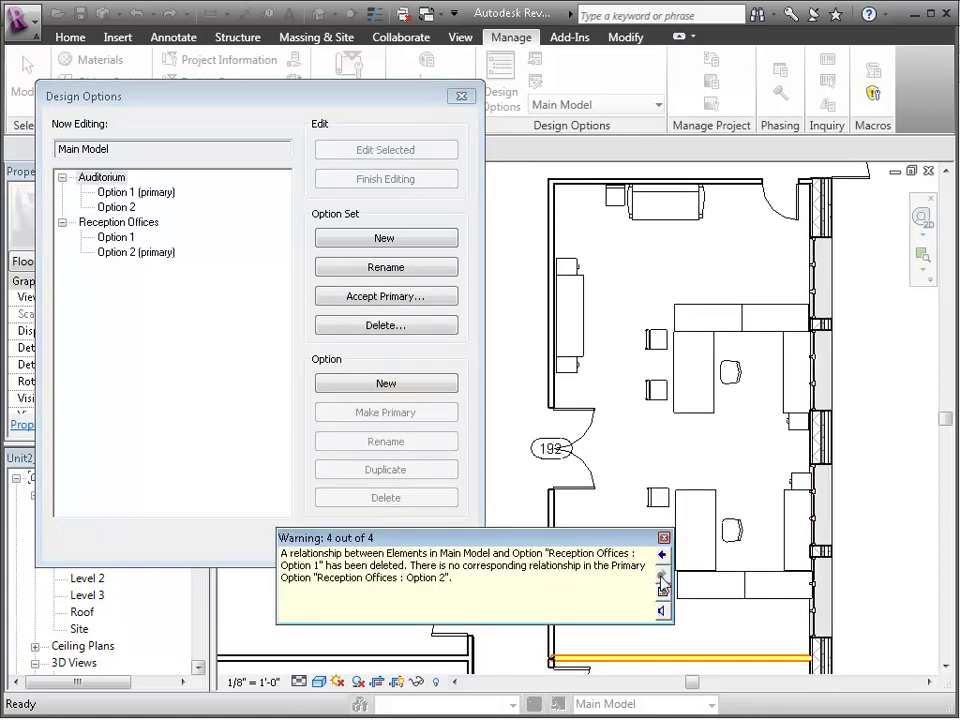
pyautogui.click(662, 578)
pyautogui.click(660, 600)
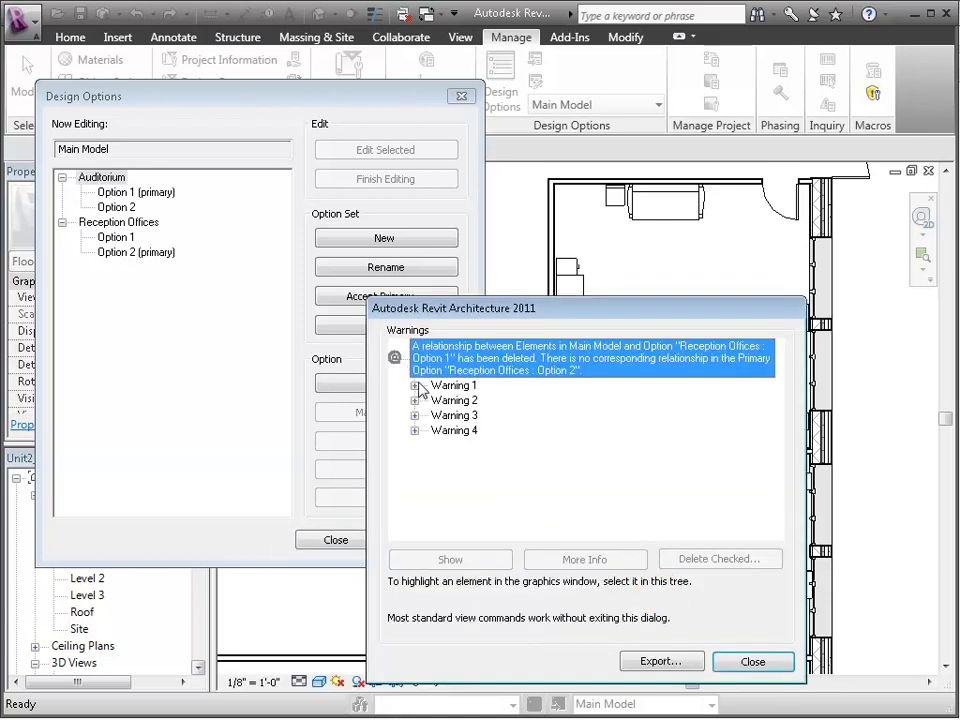
pyautogui.click(414, 386)
pyautogui.click(414, 441)
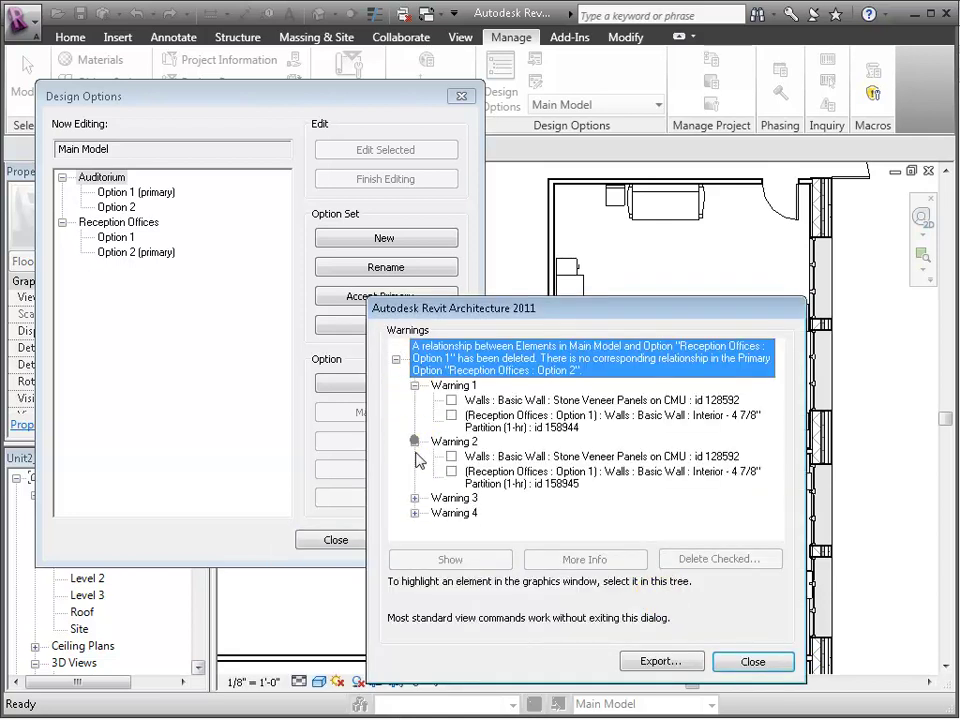
pyautogui.click(414, 497)
pyautogui.click(414, 513)
pyautogui.click(753, 661)
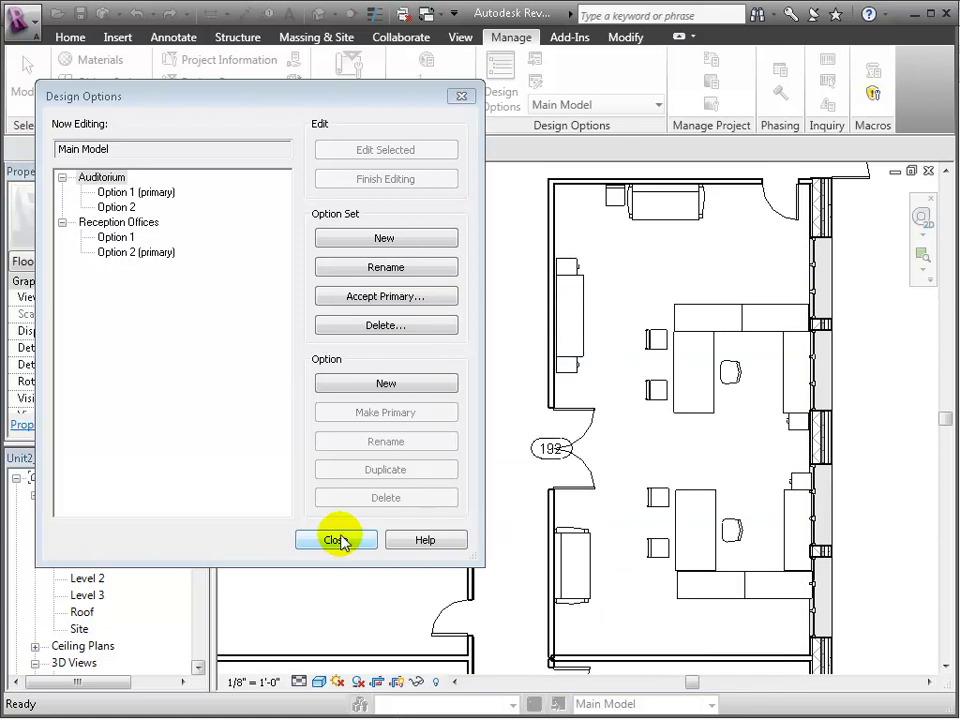
pyautogui.click(335, 540)
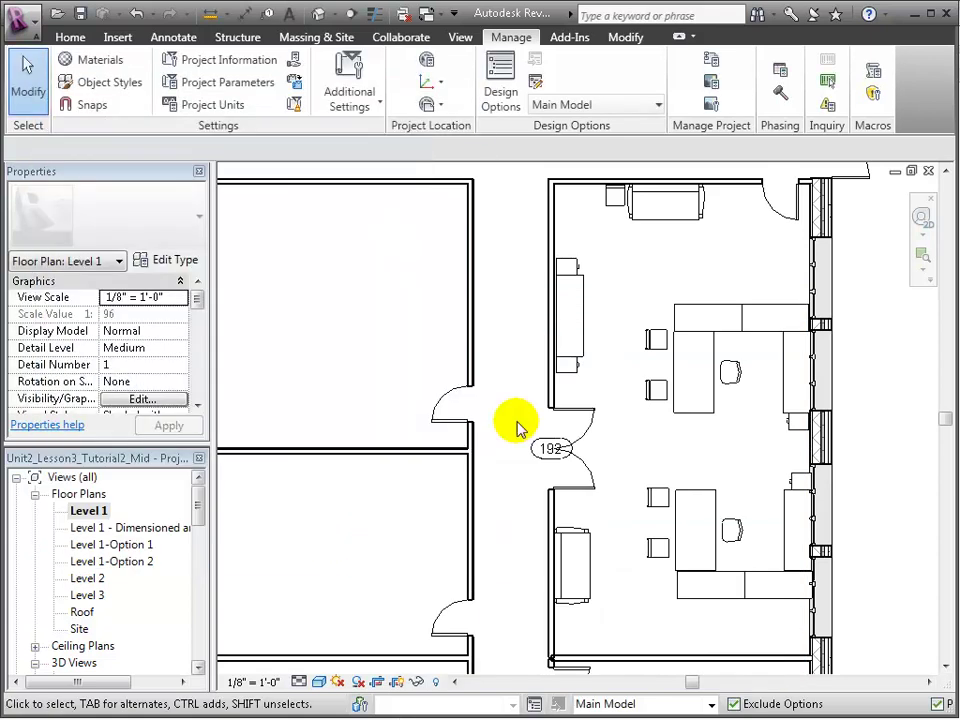
# Step: Accept Reception Offices Option 2 into the main model, deleting the option set and Option 1
pyautogui.click(500, 82)
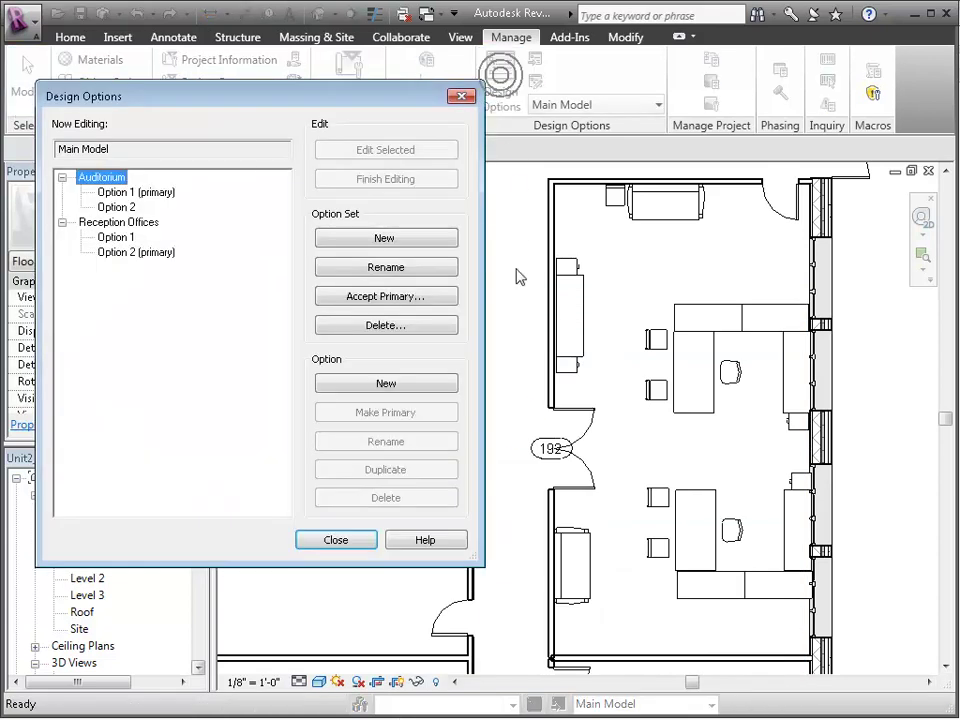
pyautogui.click(117, 222)
pyautogui.click(384, 322)
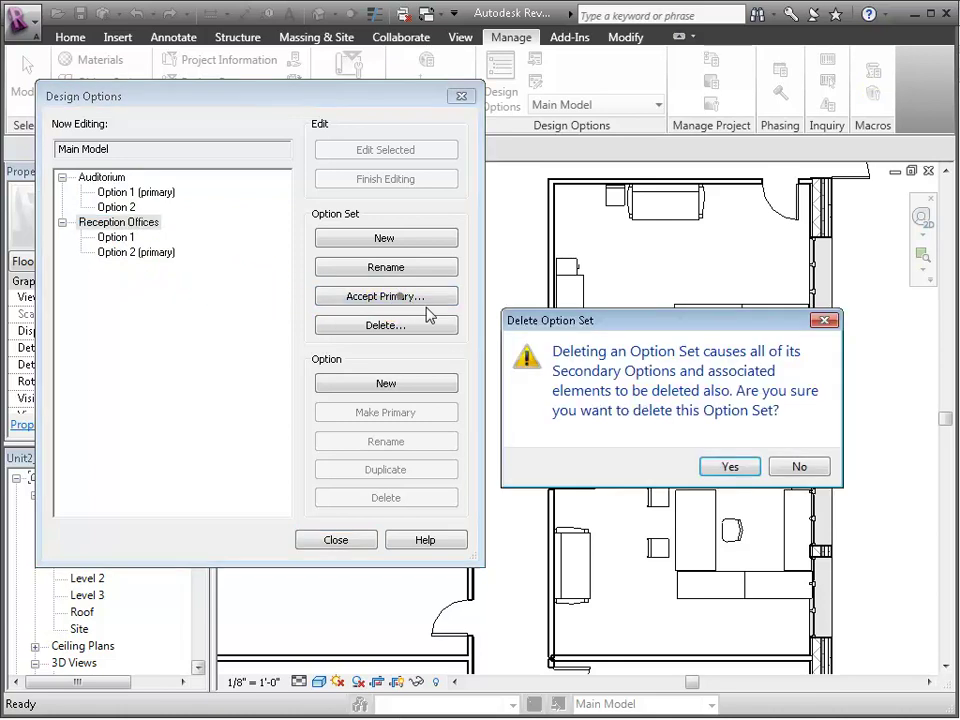
pyautogui.click(724, 467)
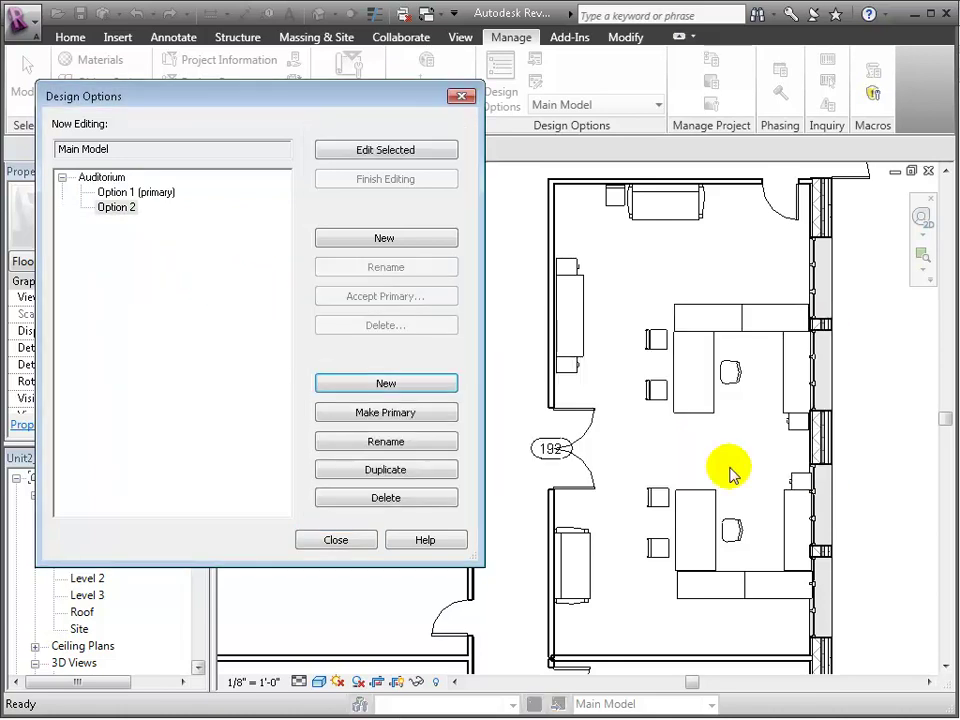
pyautogui.click(104, 204)
pyautogui.click(336, 540)
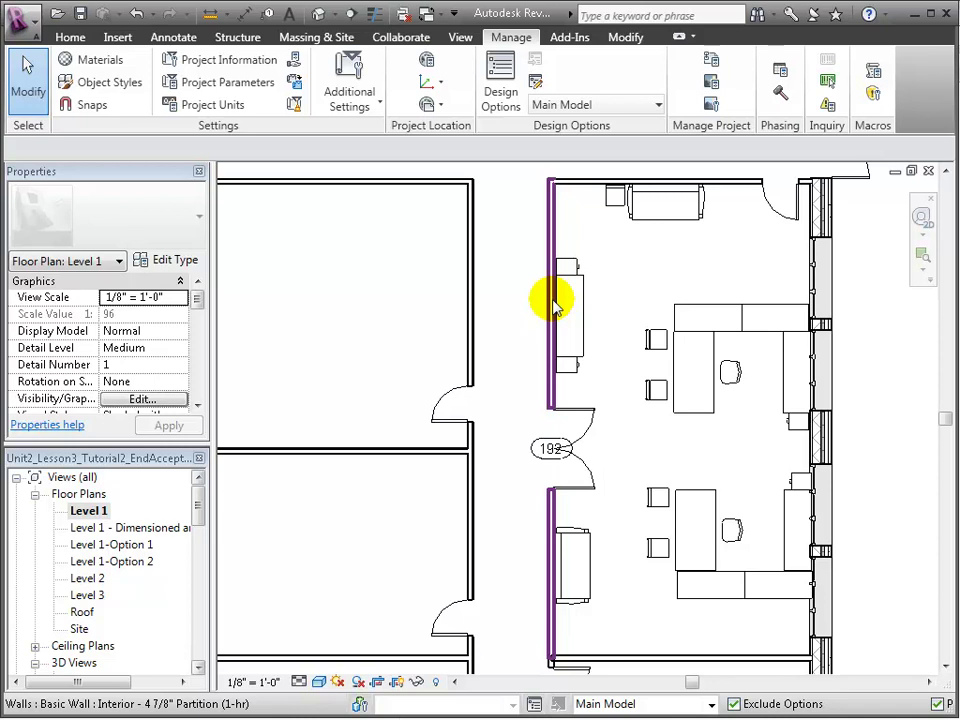
# Step: Keep Main Model active, then open the Level 1-Option 1 and Level 1-Option 2 plan views
pyautogui.click(658, 105)
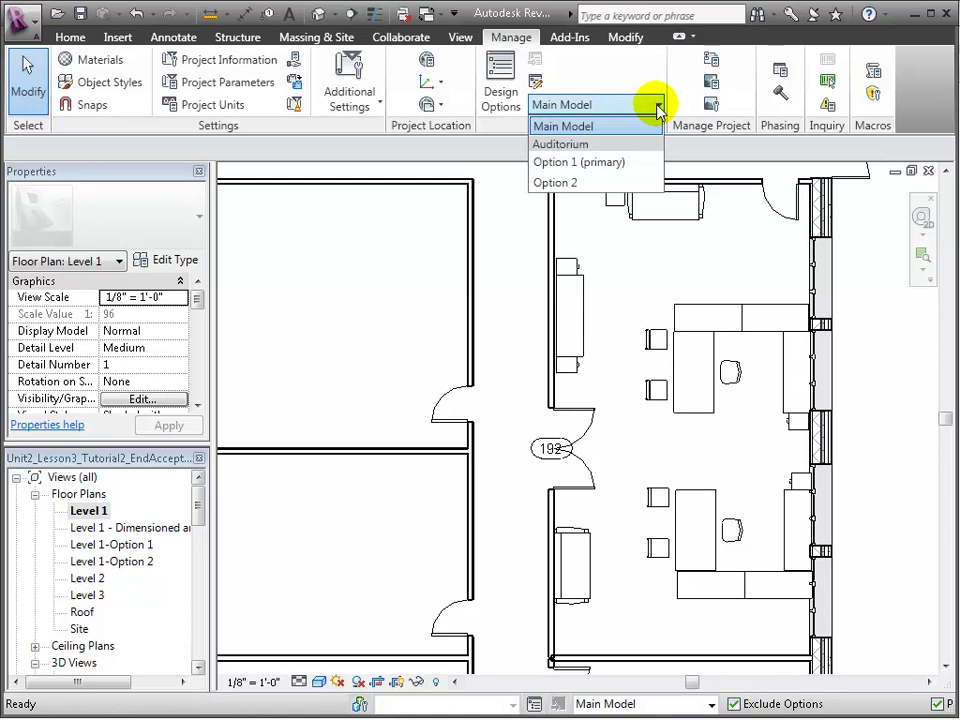
pyautogui.click(658, 105)
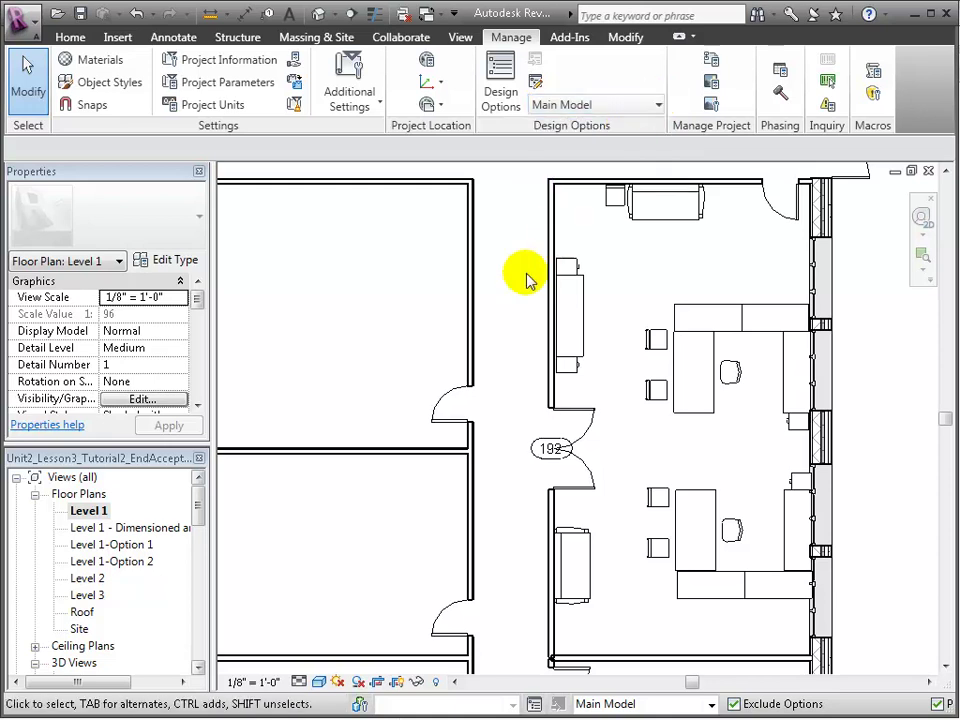
pyautogui.doubleClick(113, 545)
pyautogui.doubleClick(117, 563)
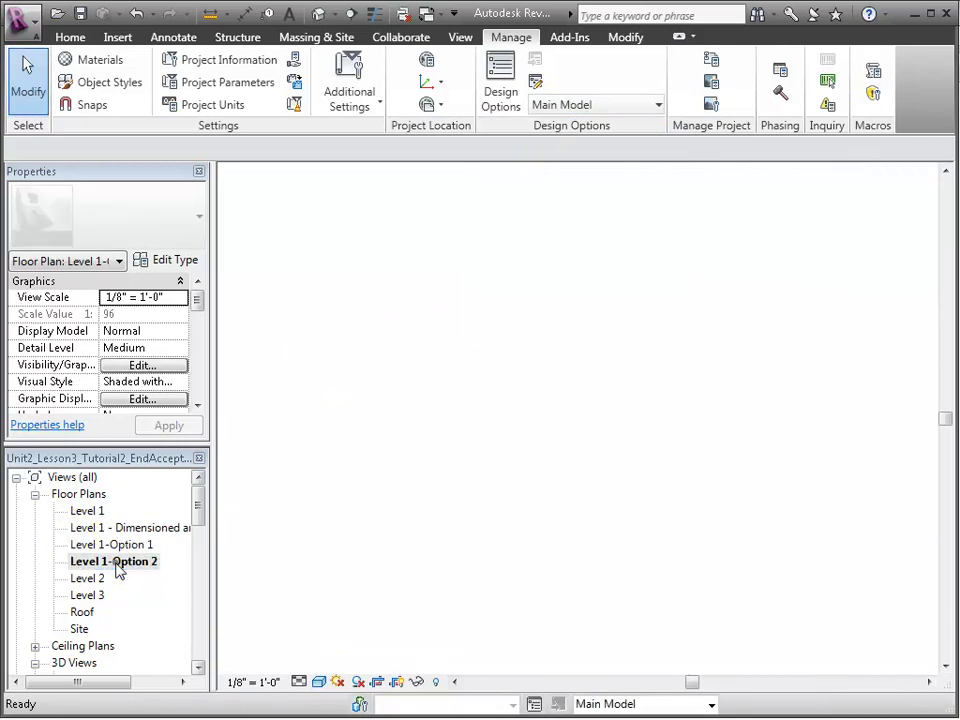